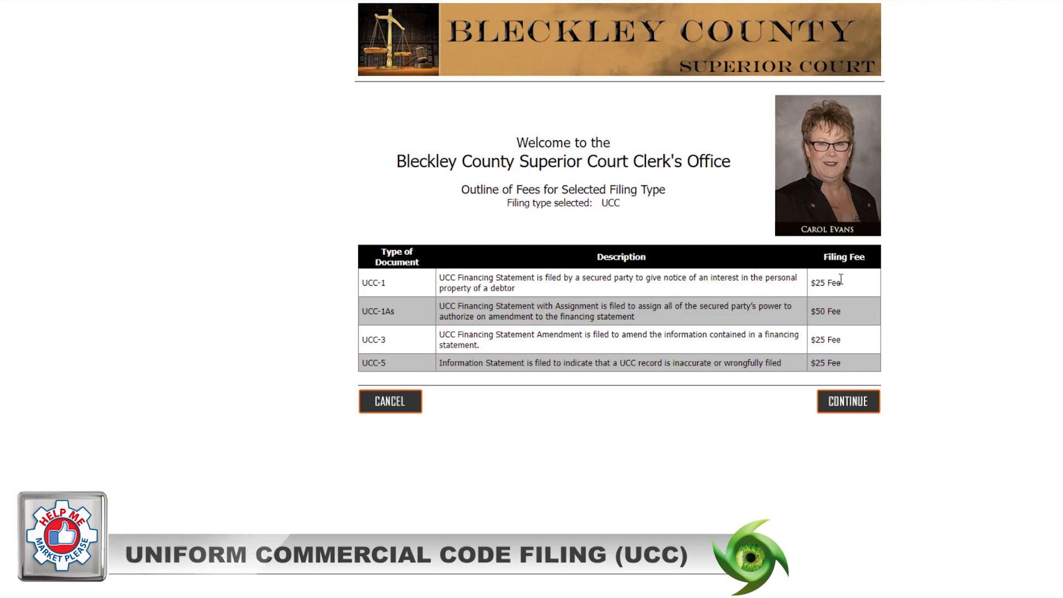
- Review the UCC-1 fee and description in the fee outline, and continue to the electronic filing page
drag(387, 283, 361, 286)
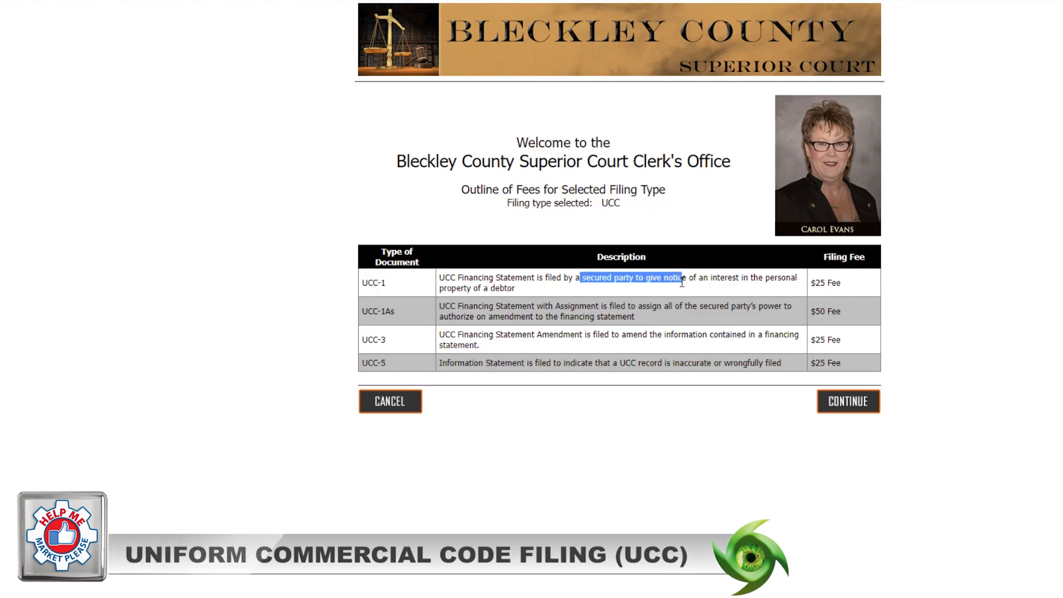
drag(682, 283, 620, 291)
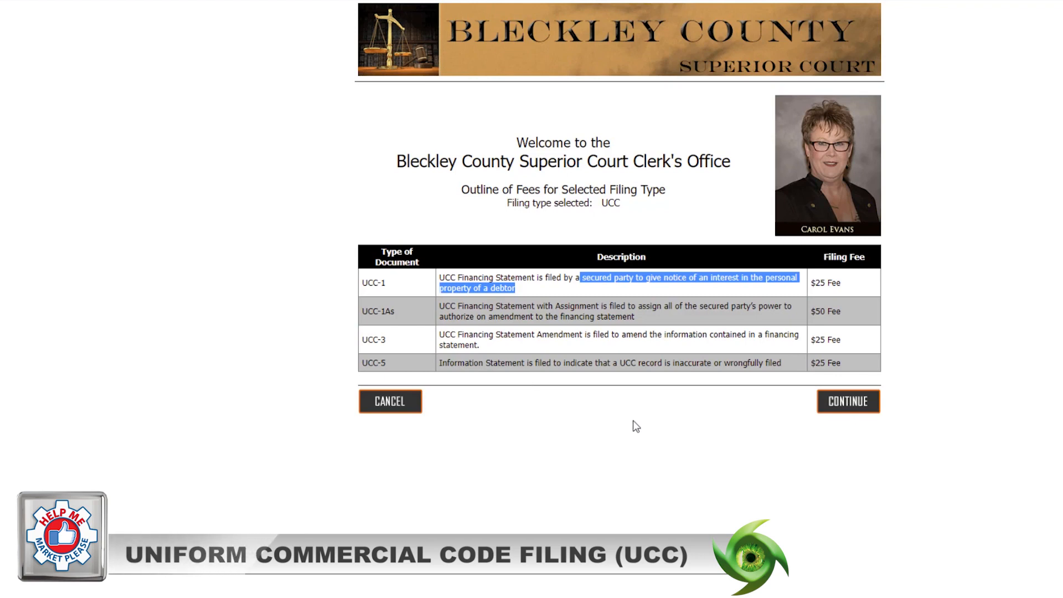
click(848, 403)
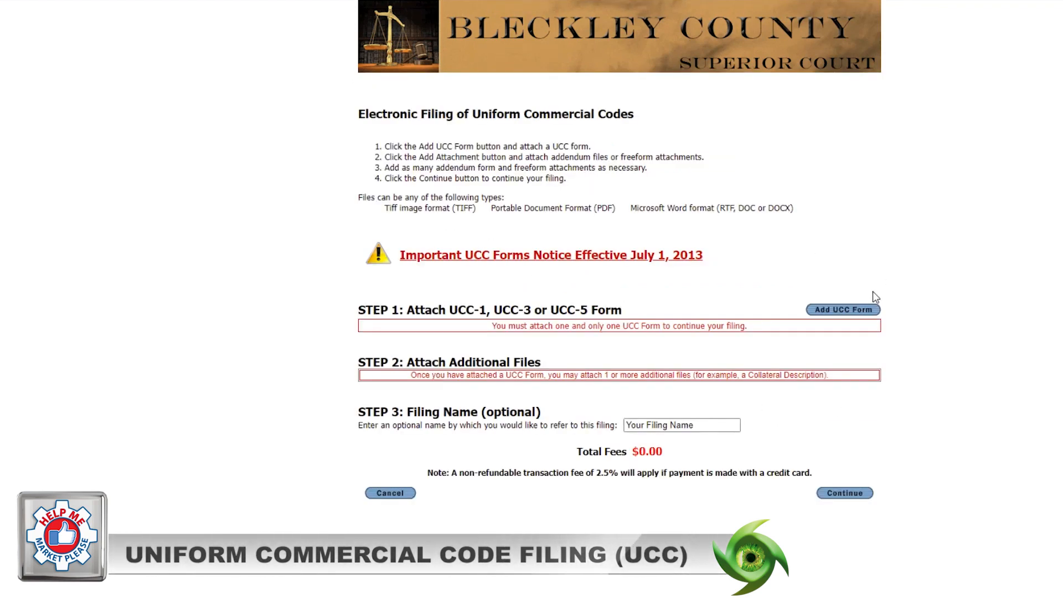
- Add a UCC form of type UCC-1 Financing Statement and attach the debtor's financing statement TIF file
click(857, 310)
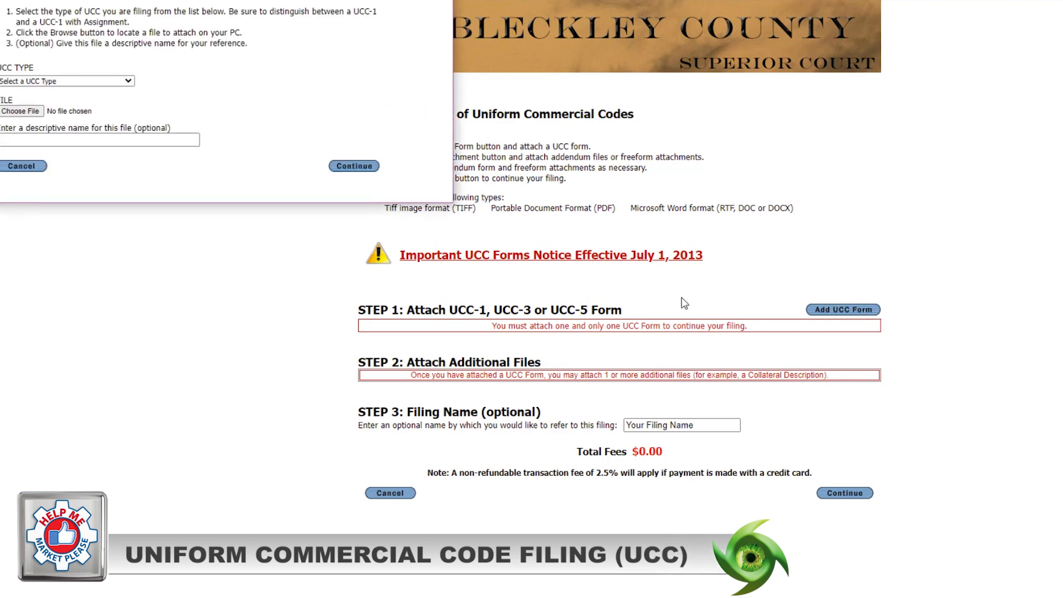
click(34, 82)
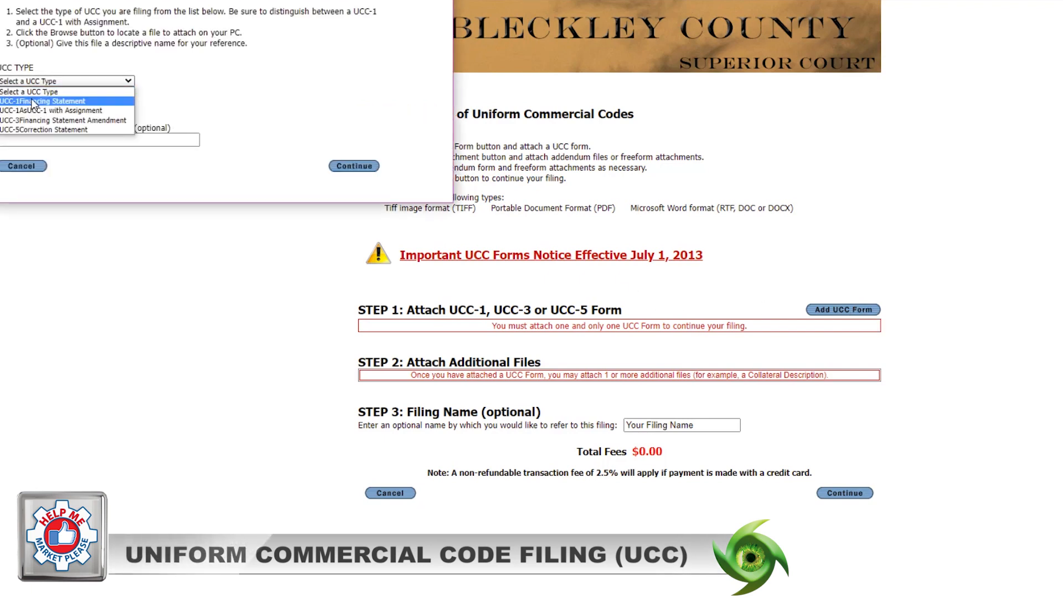
click(30, 98)
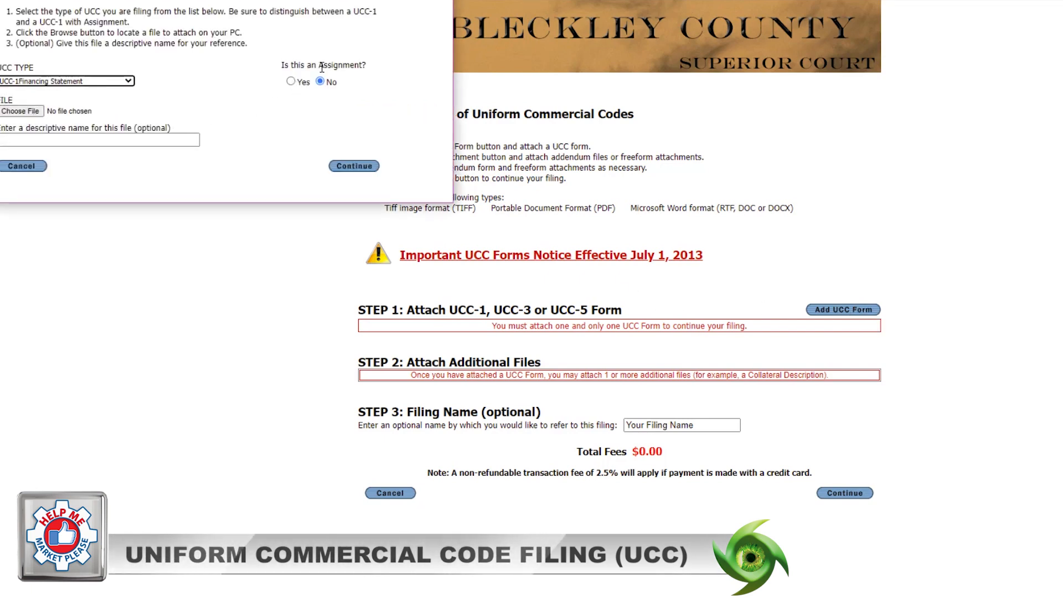
click(20, 113)
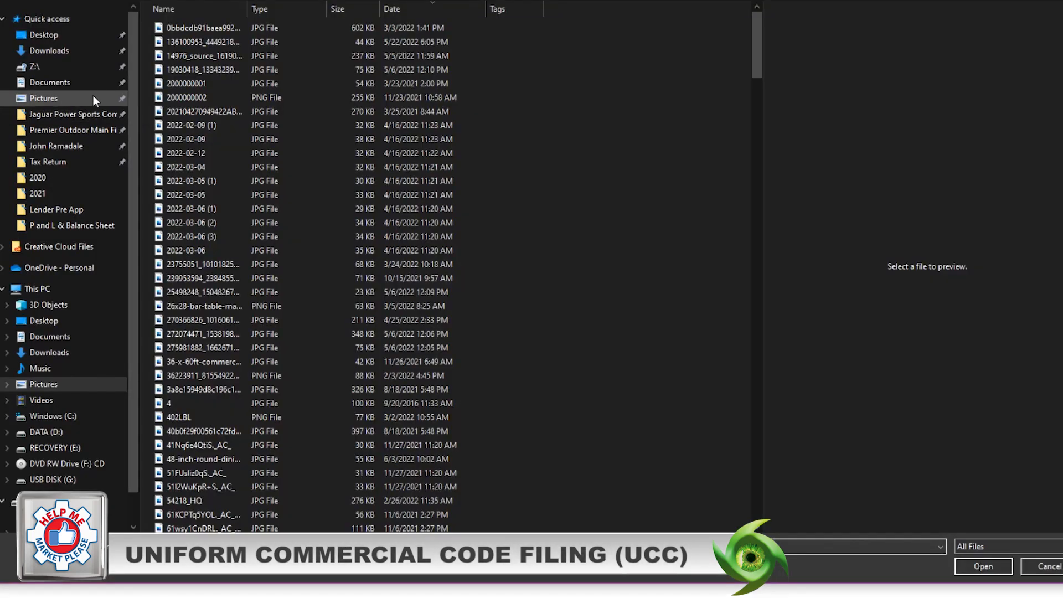
click(197, 212)
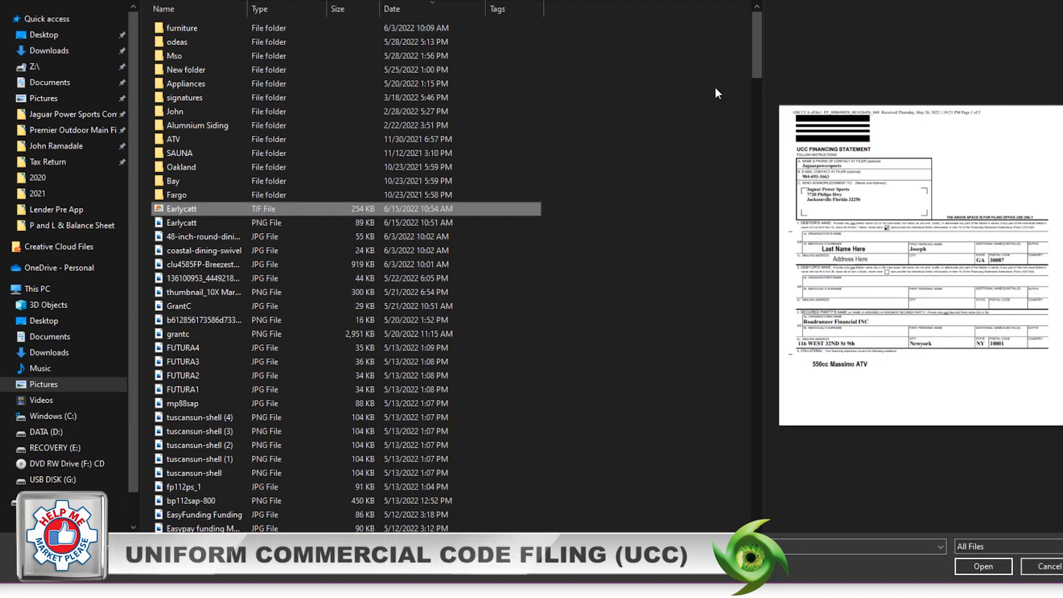
double_click(181, 210)
- Give the attached form the debtor's surname as its descriptive name and confirm the attachment
click(34, 144)
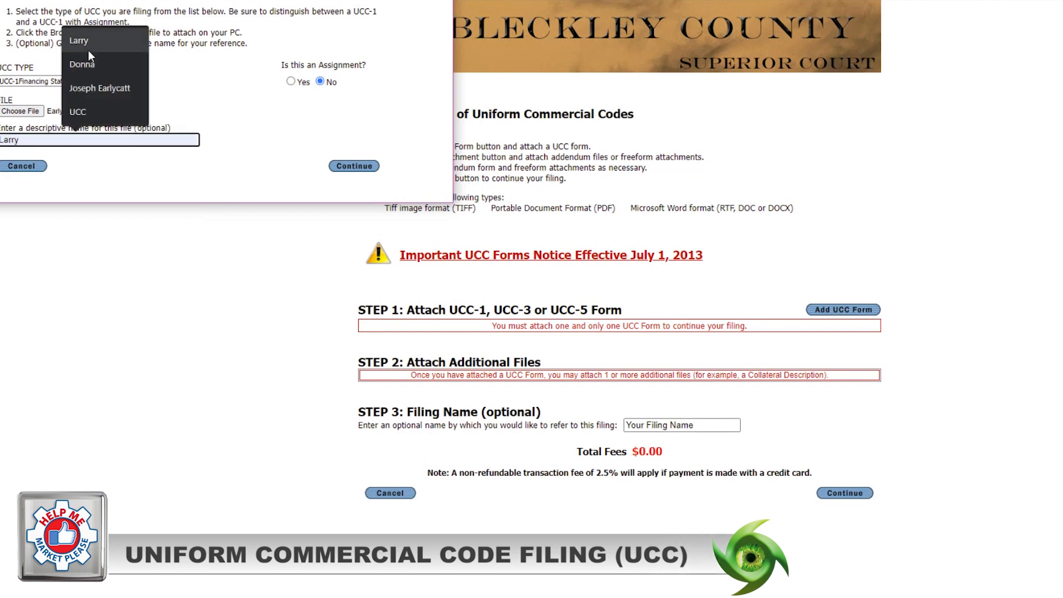
click(91, 94)
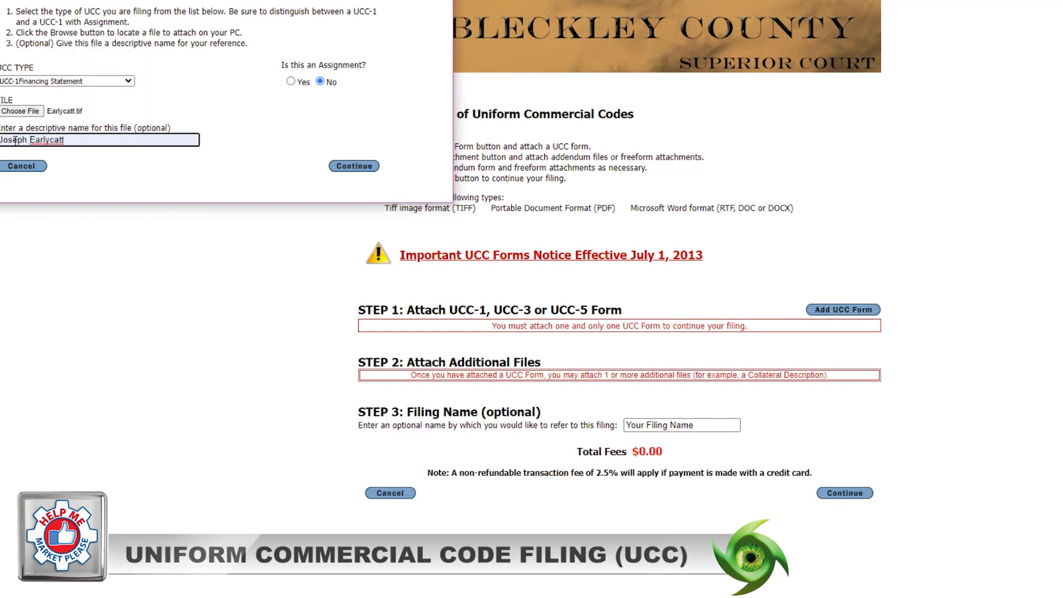
key(BackSpace)
click(344, 166)
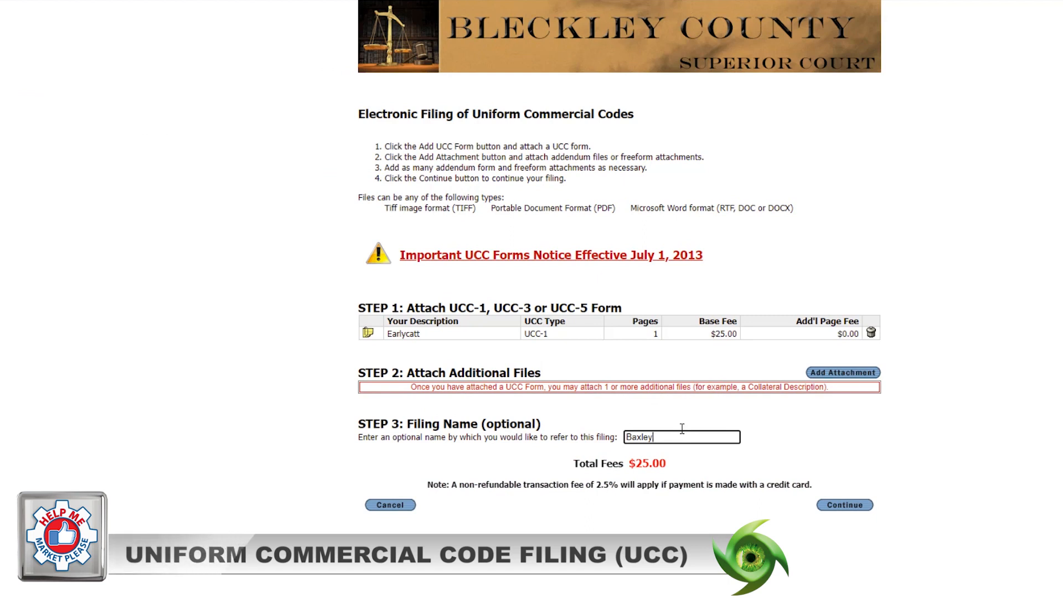
- Replace the filing name with the surname copied from the attached form's description, and continue to the review page
drag(659, 437, 583, 434)
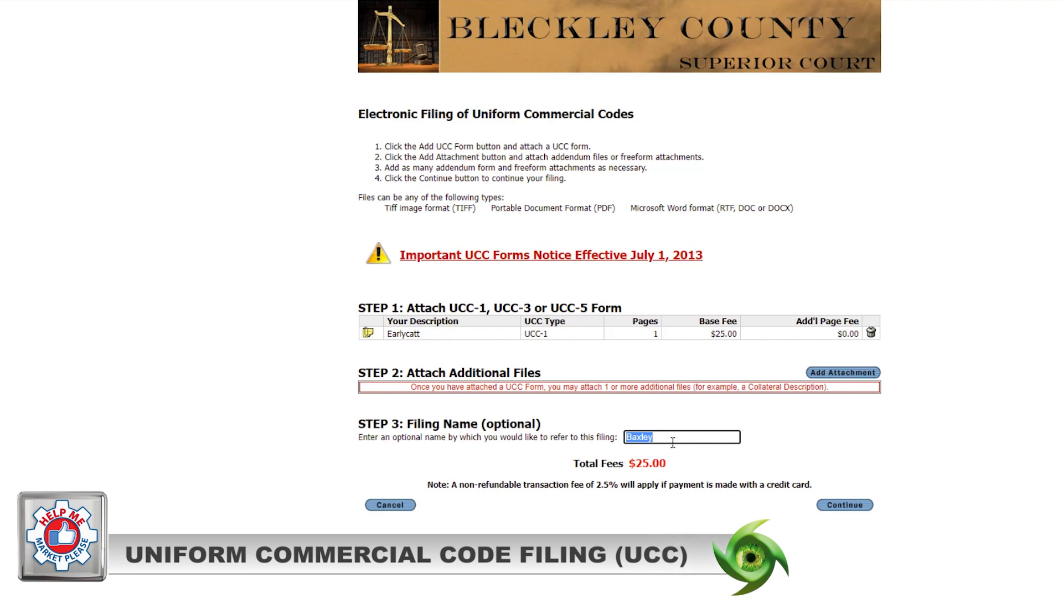
double_click(411, 336)
key(ctrl+c)
double_click(641, 437)
key(ctrl+v)
click(817, 506)
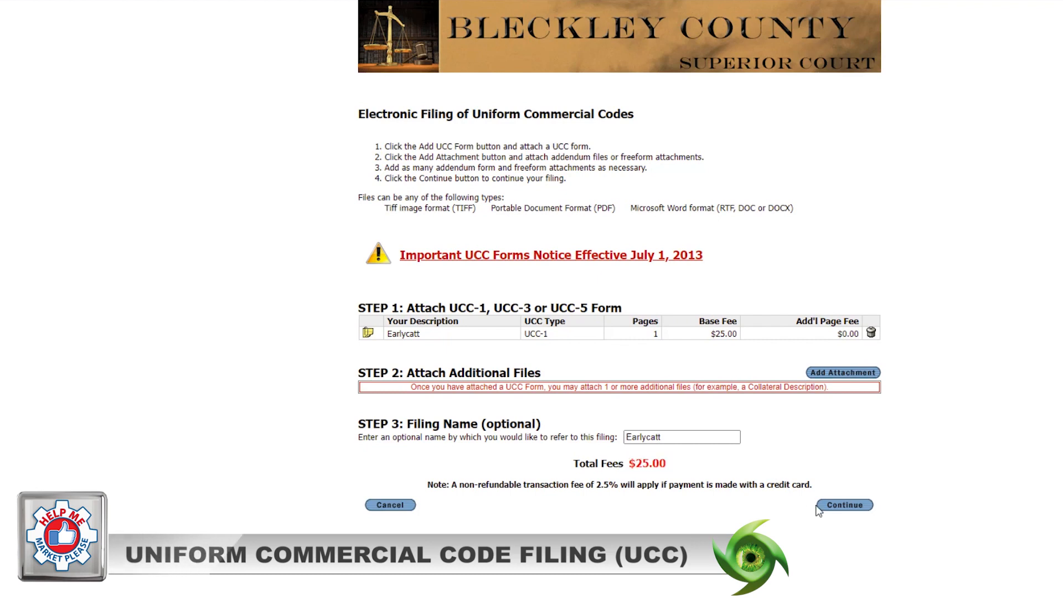
click(846, 506)
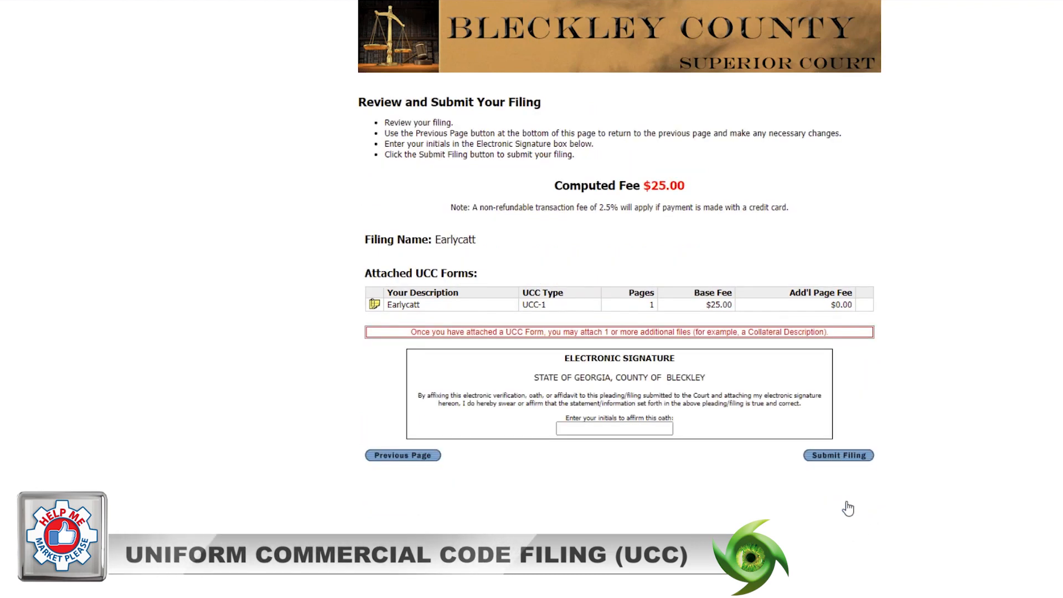
- Affirm the electronic signature oath with the filer's initials
click(607, 431)
click(614, 451)
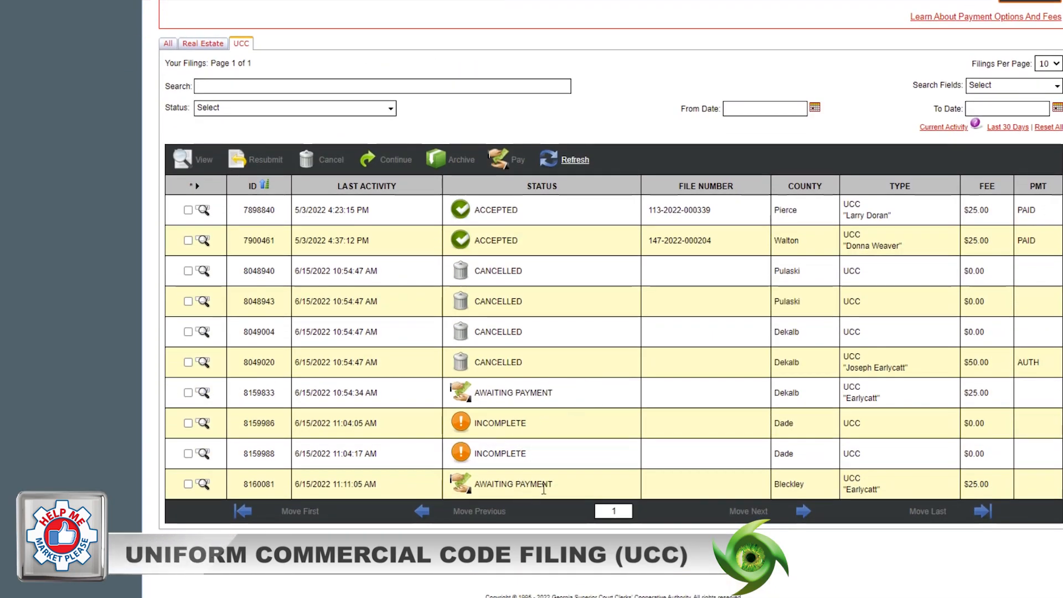
- Cancel the Bleckley County UCC filing that is awaiting payment, confirming the submission cancellation
drag(553, 484, 505, 487)
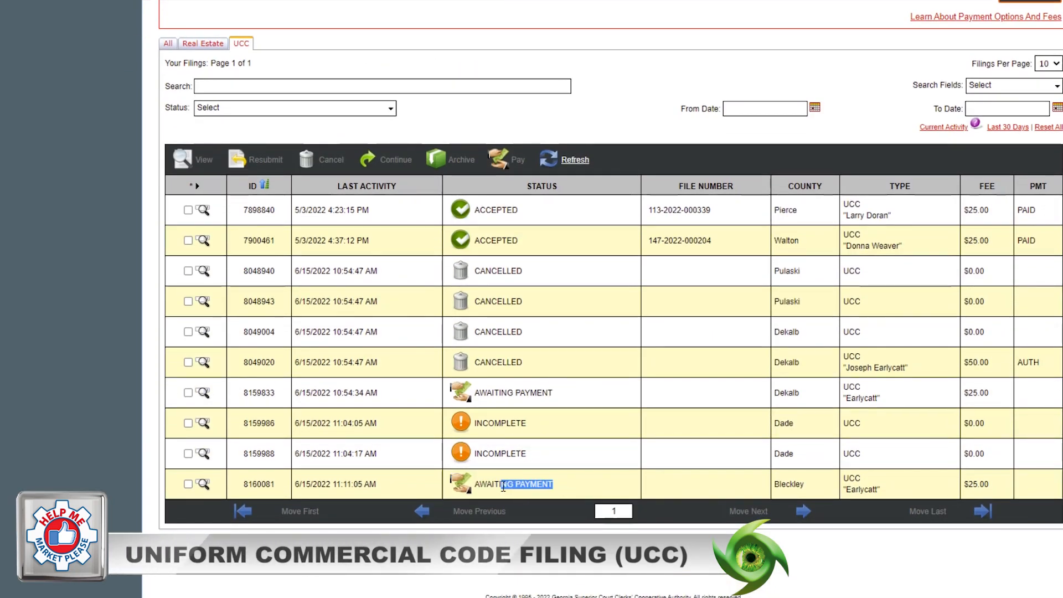
drag(997, 486, 636, 488)
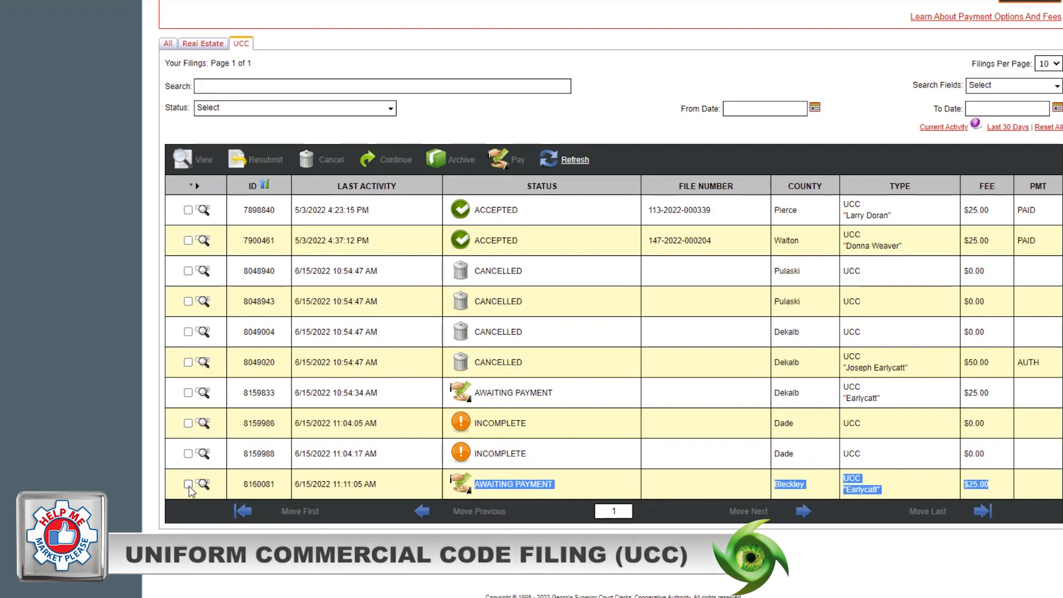
click(331, 164)
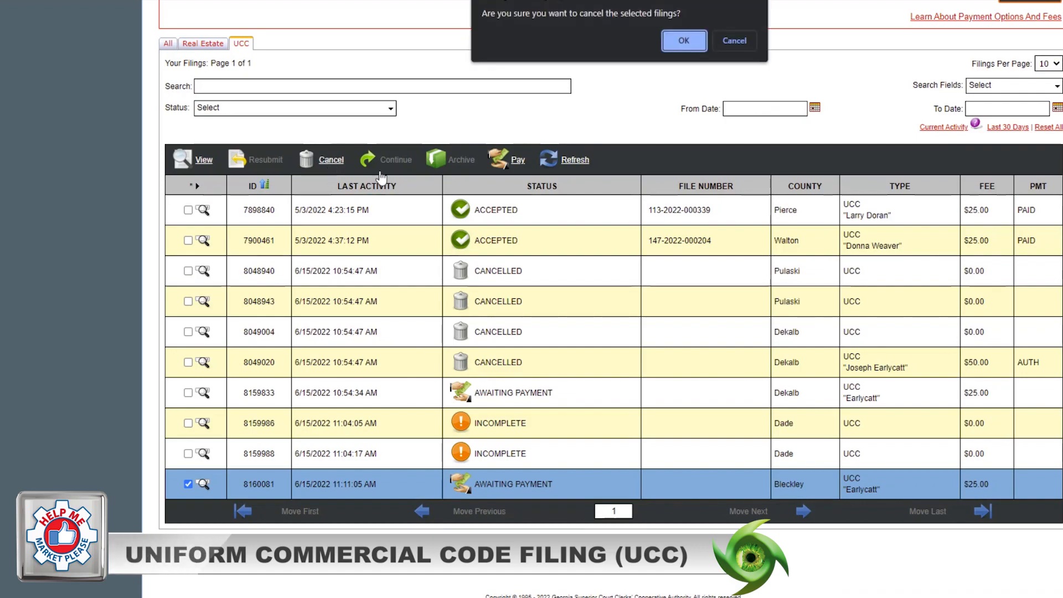
click(680, 41)
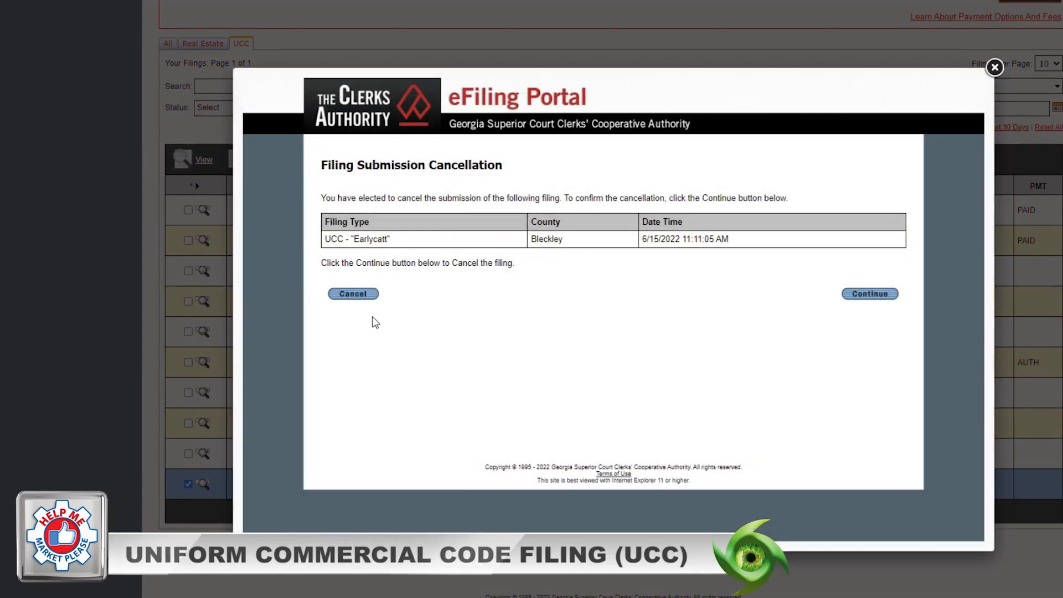
click(862, 299)
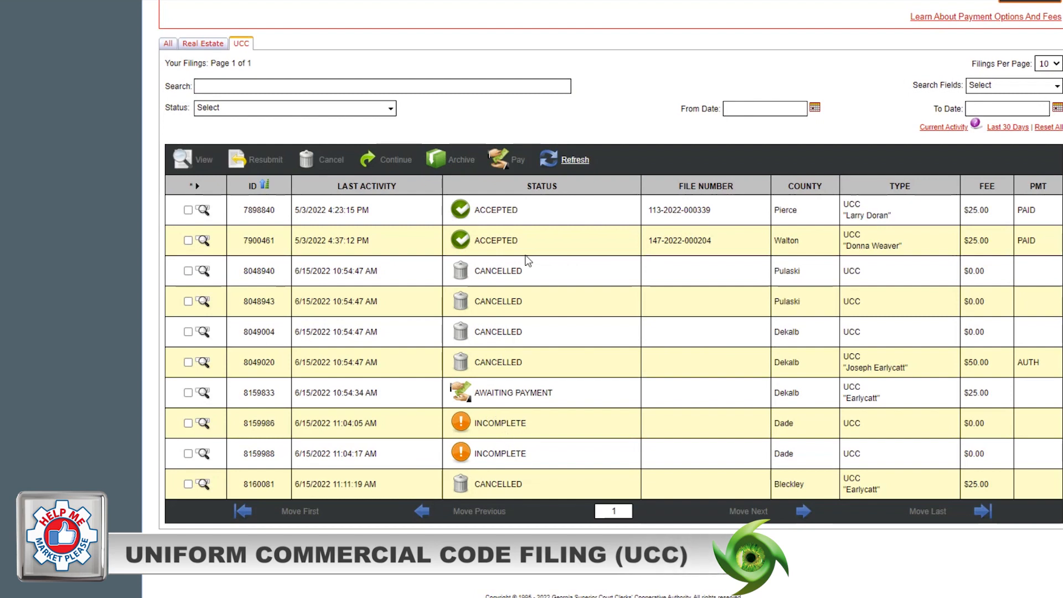
- Try to cancel the two incomplete Dade County UCC filings together
drag(488, 398, 530, 437)
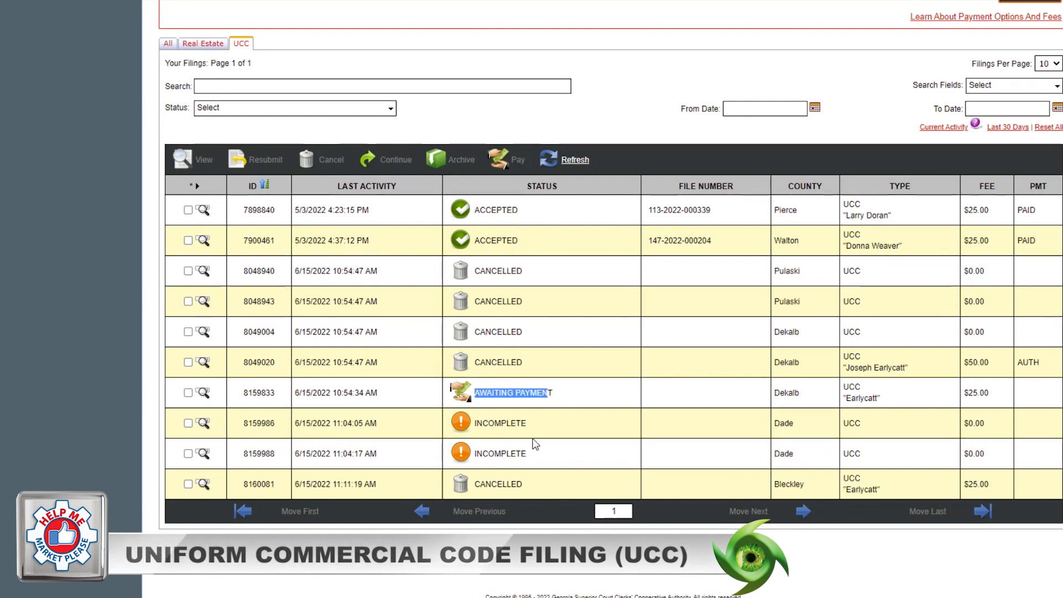
click(188, 454)
click(188, 423)
click(326, 160)
click(682, 37)
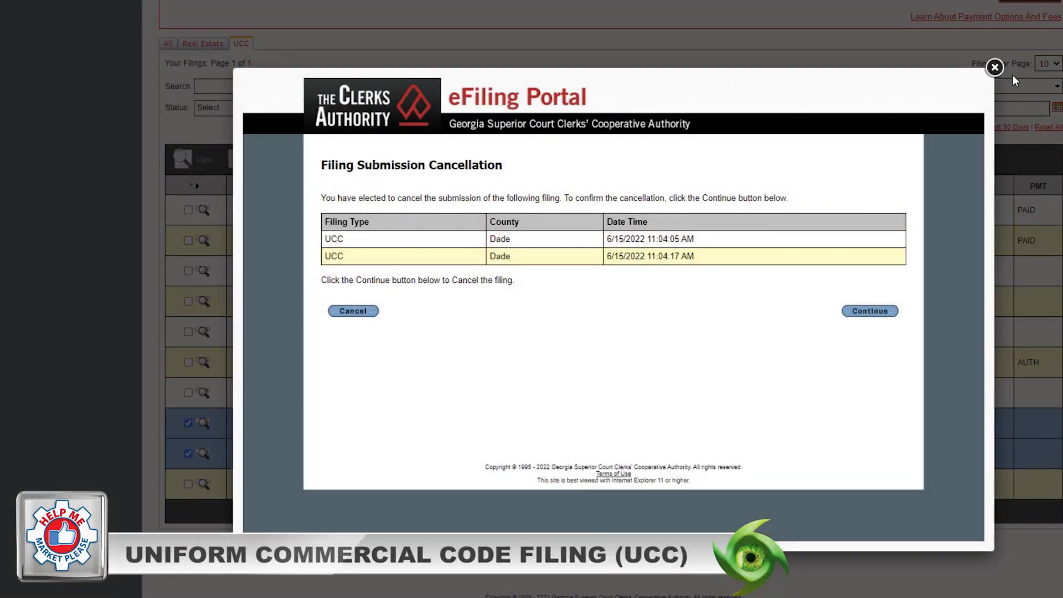
click(994, 67)
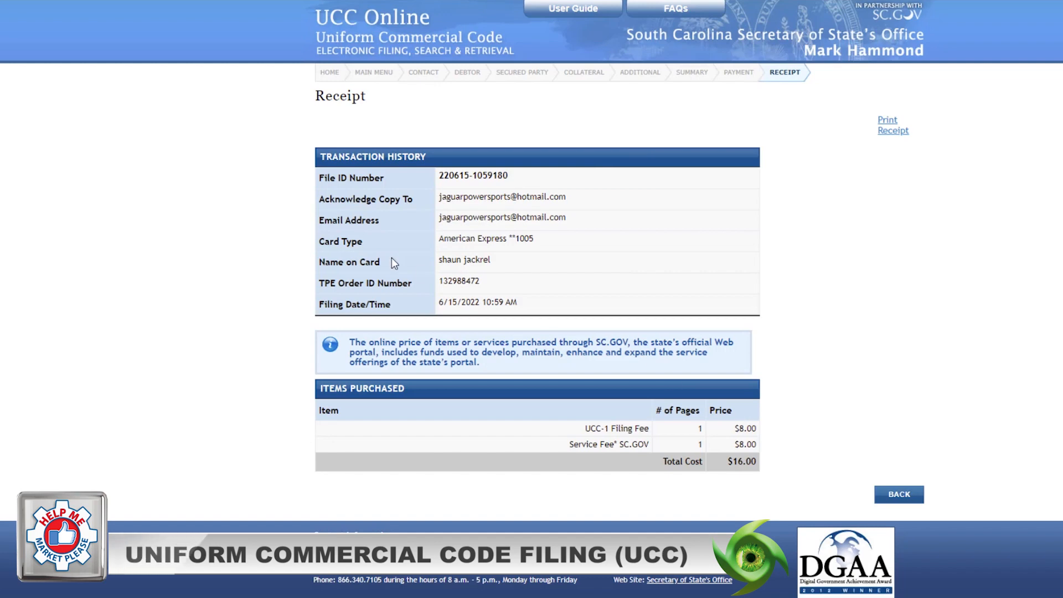
- Switch to the South Carolina UCC Online site and start a public filing from its home page
click(327, 73)
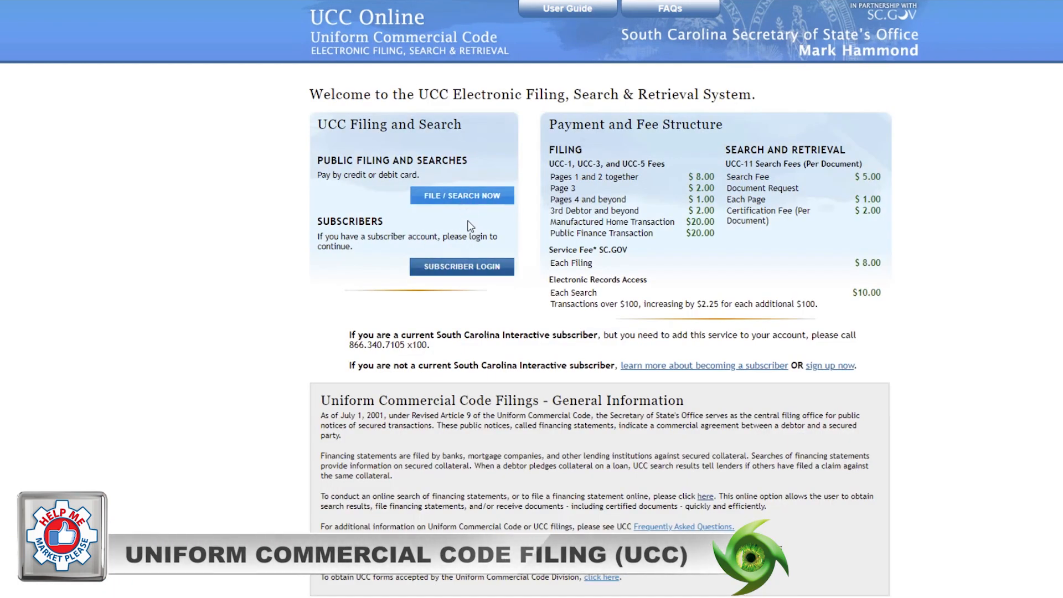
click(445, 200)
click(362, 203)
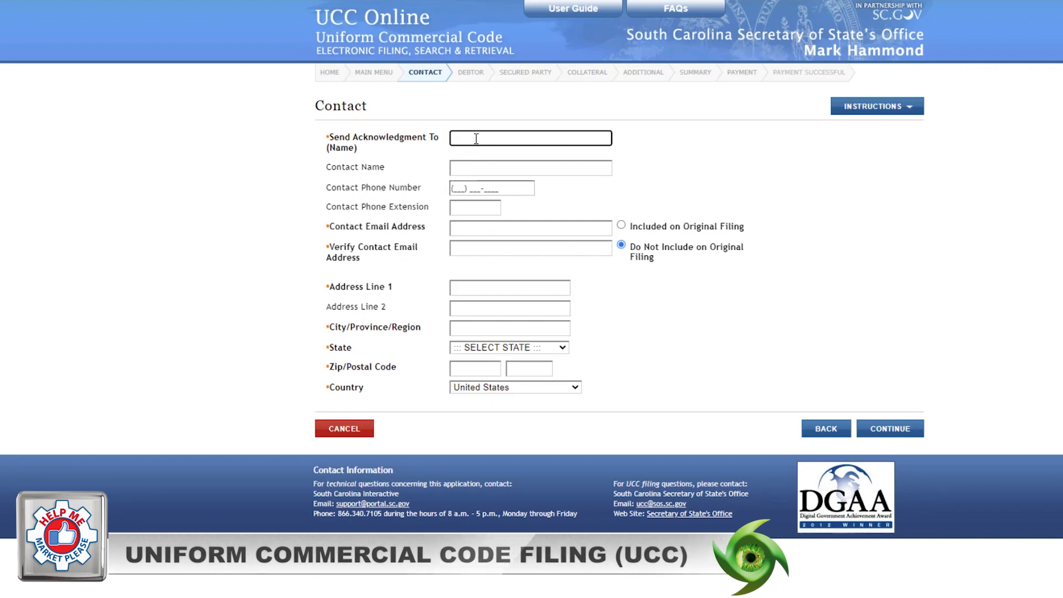
- Fill in the acknowledgment recipient, contact name, phone number and contact e-mail with its verification, leaving the phone extension empty
click(531, 138)
click(588, 177)
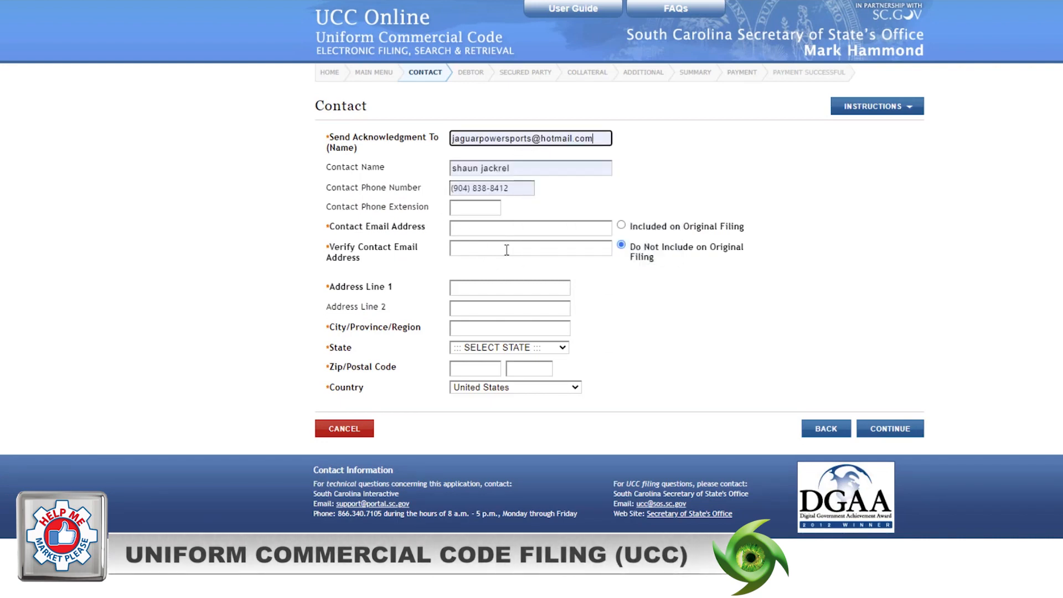
click(463, 227)
click(551, 241)
drag(476, 209, 415, 216)
key(BackSpace)
- Fill in the contact's saved postal address and continue to the debtor page
click(475, 281)
click(537, 314)
click(888, 430)
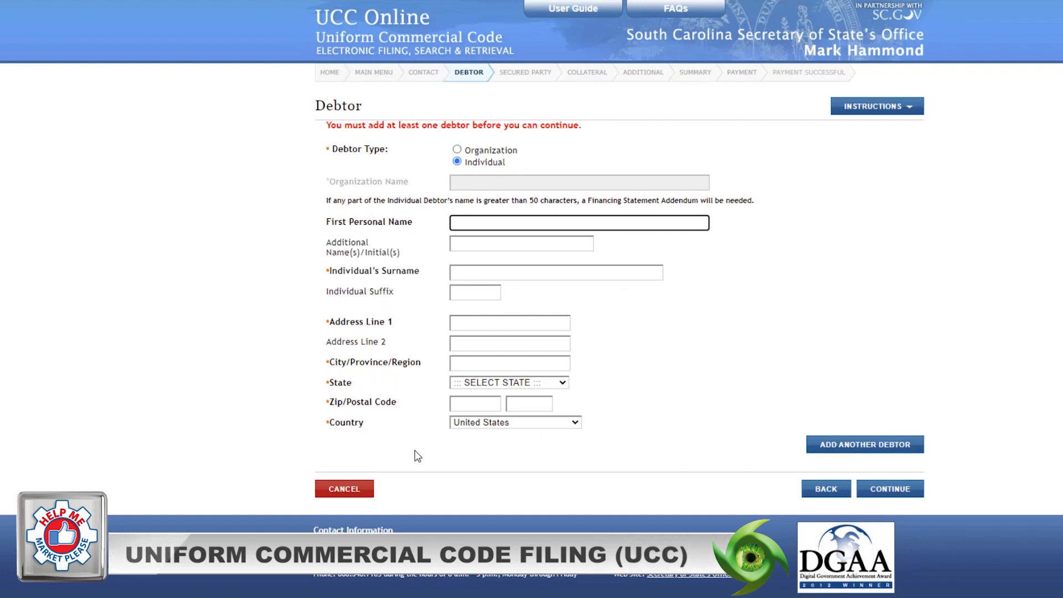
- Fill in the individual debtor's name and address from the saved entry and continue to the secured party page
click(471, 223)
click(531, 247)
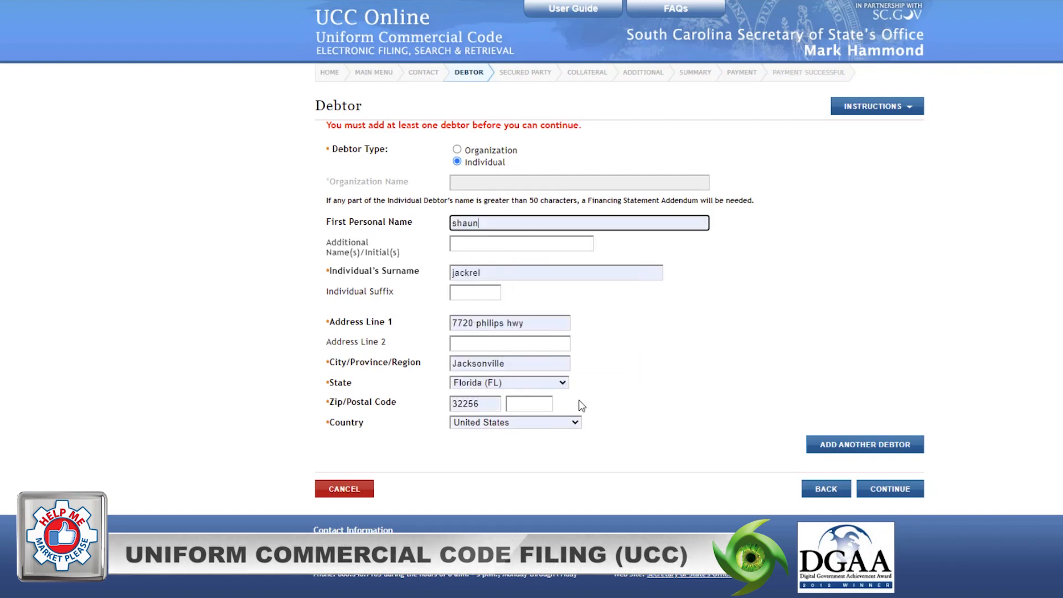
click(892, 488)
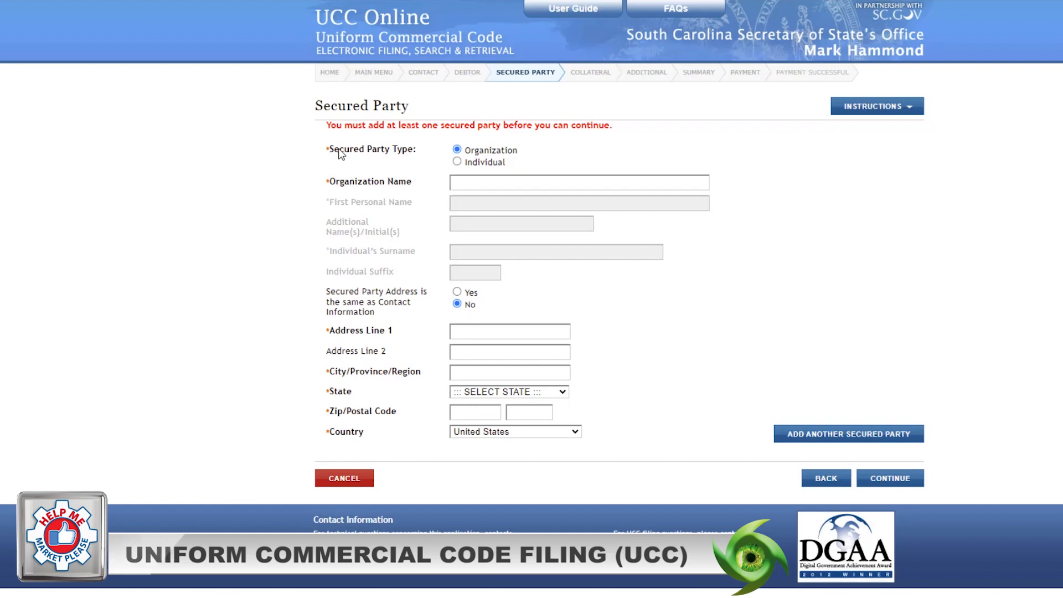
- Enter Roadrunner Financial Inc. as the organization name of the secured party
drag(334, 153, 487, 158)
click(494, 182)
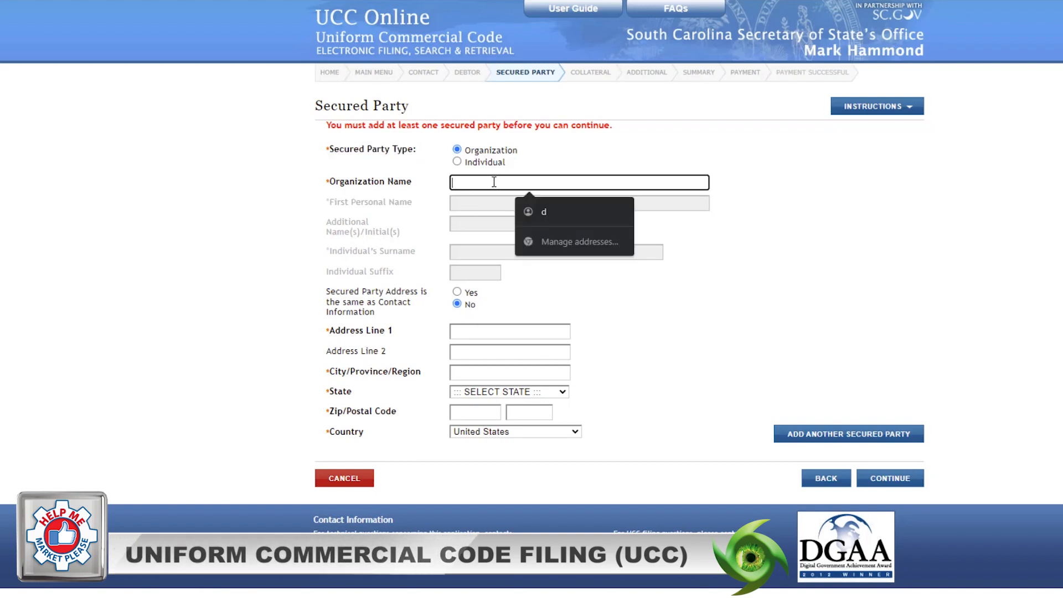
text(R)
click(531, 207)
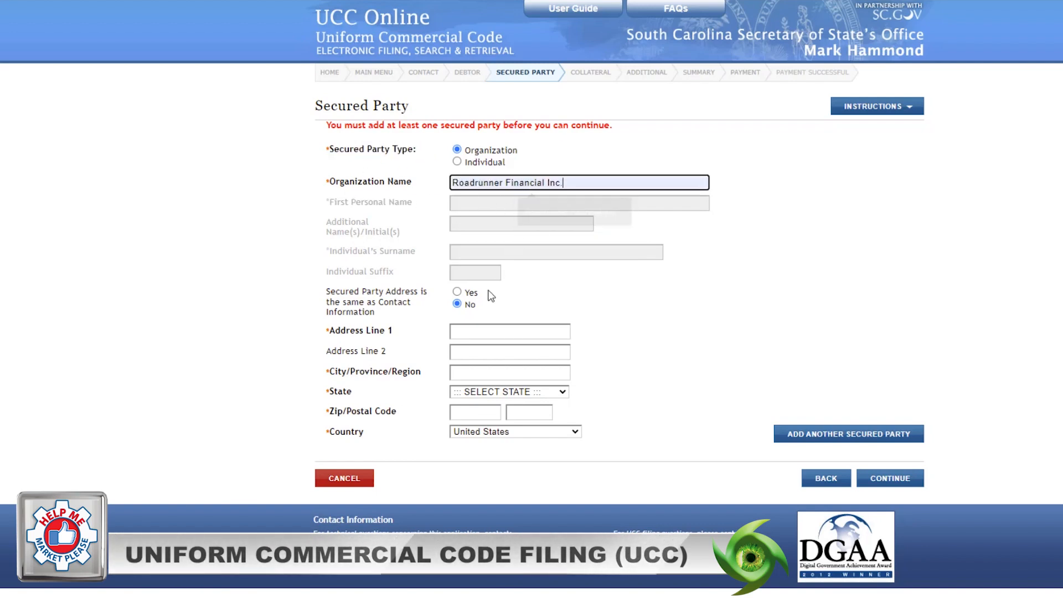
- Enter the secured party's street address on the first address line, keeping the address separate from the contact information
click(471, 335)
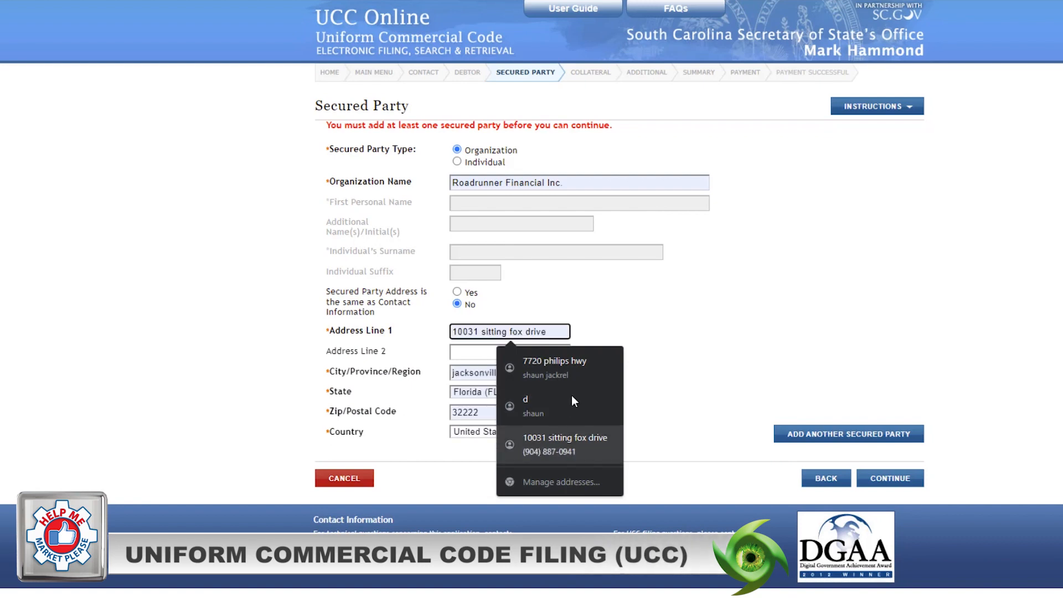
click(484, 326)
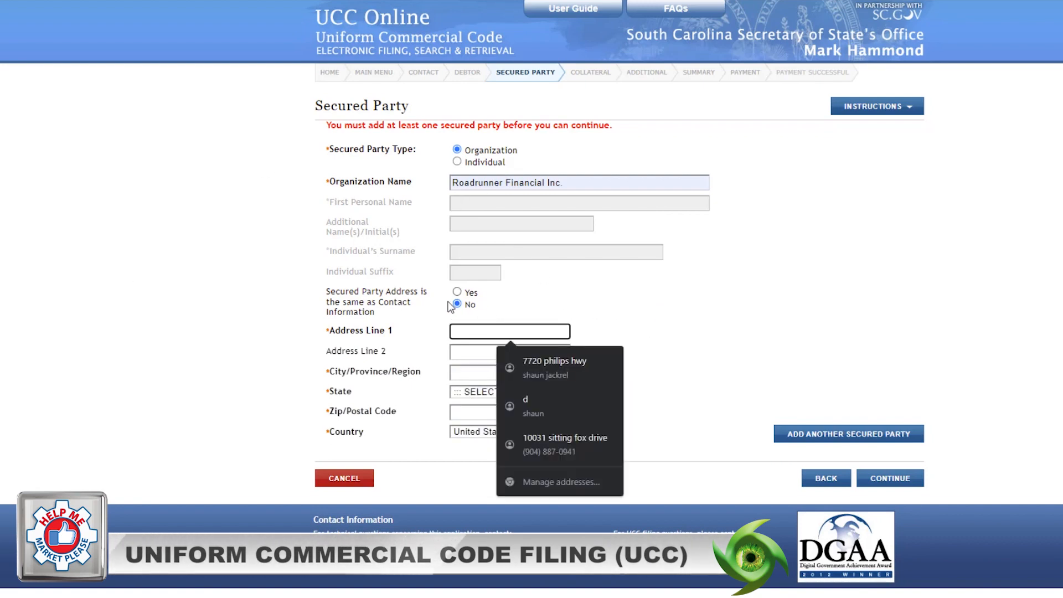
text(116 West 32nd St. 9th Fl)
click(537, 360)
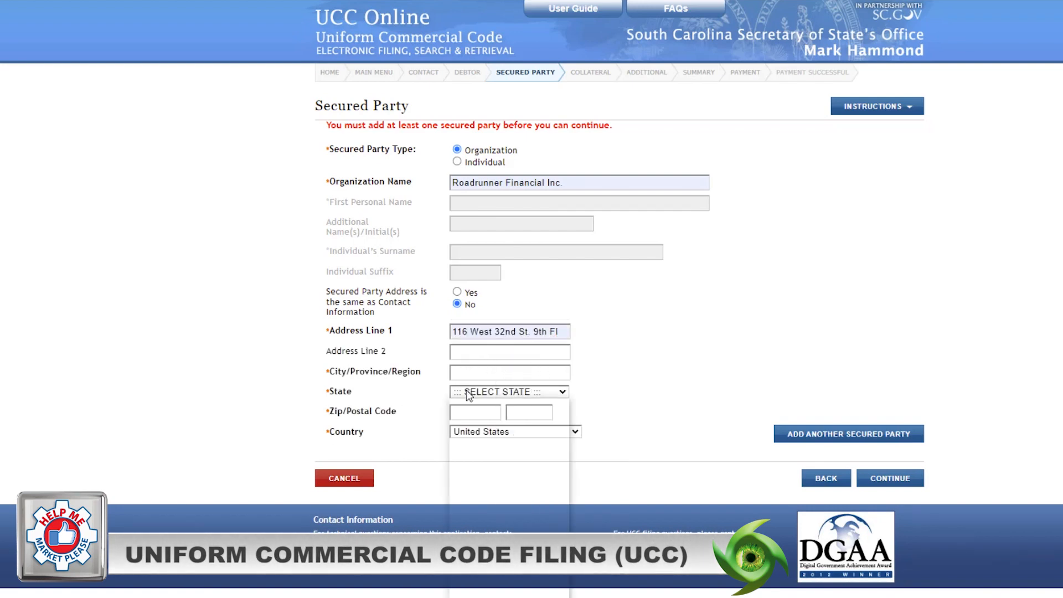
- Select Montana (MT) as the secured party's state, fill the city and zip code from the saved entry, and try to continue
key(n)
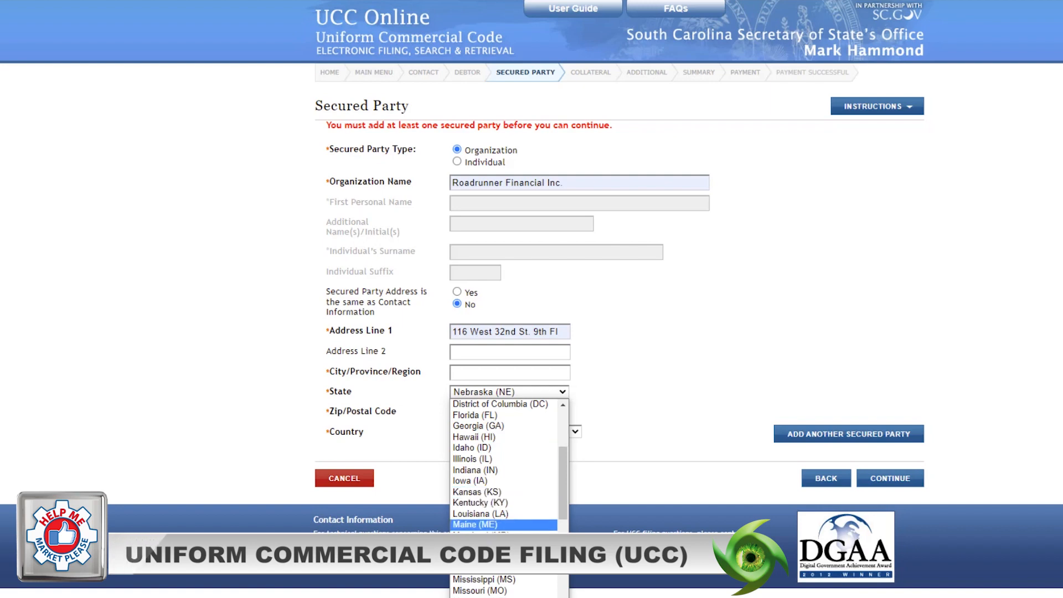
click(481, 590)
click(474, 412)
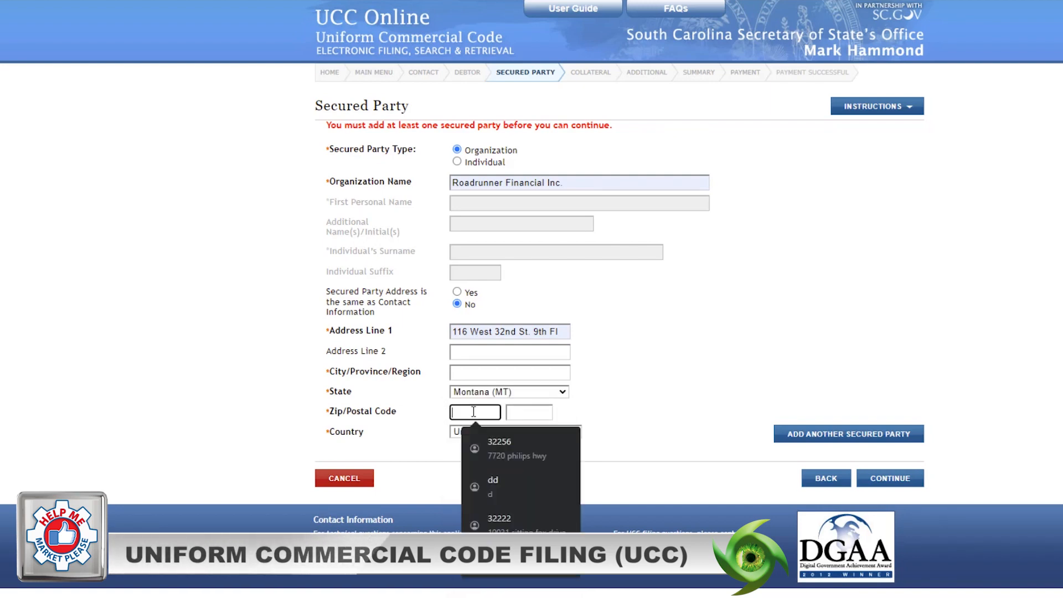
click(492, 449)
click(890, 479)
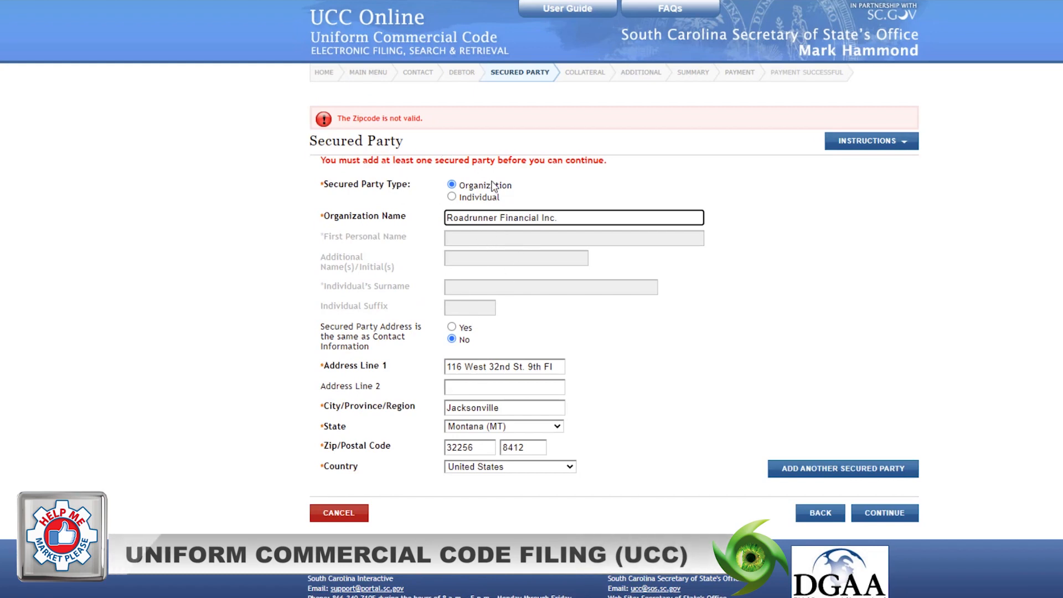
click(567, 175)
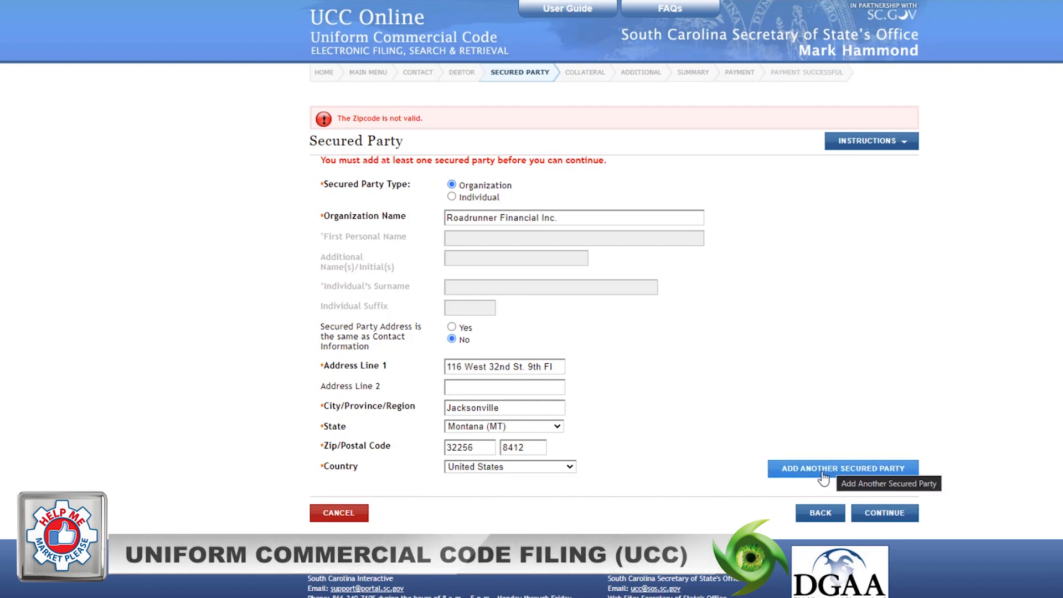
- Change the secured party's state to New York (NY) and the city to New York
click(497, 427)
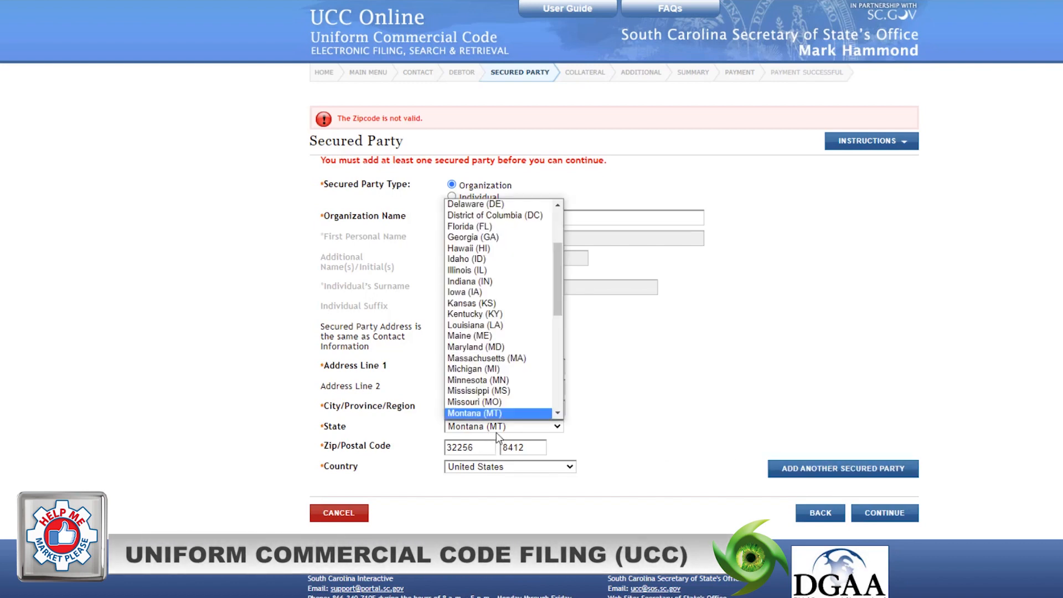
key(Down)
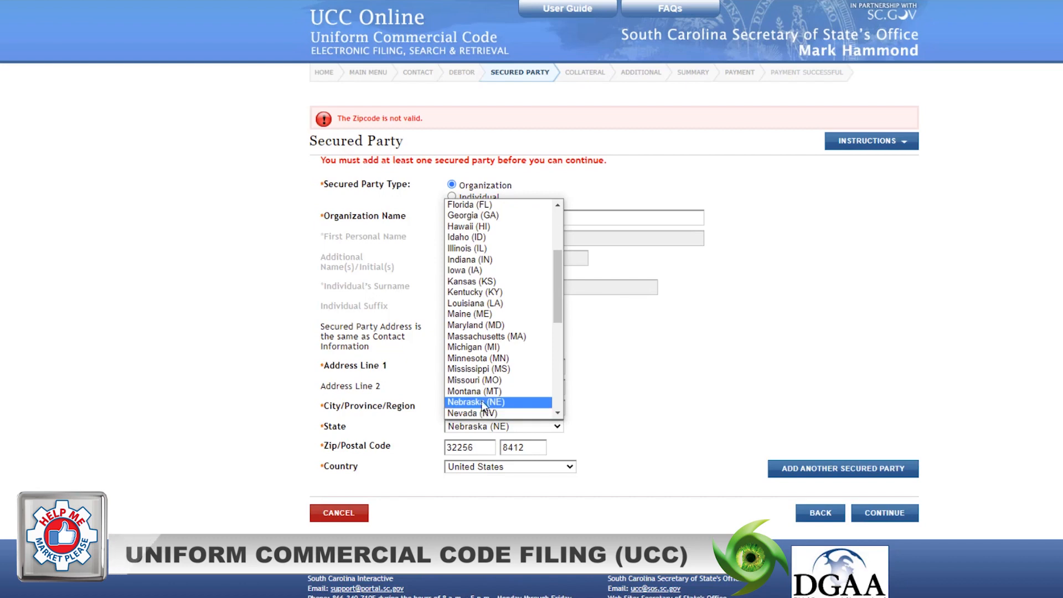
scroll(468, 379, down, 2)
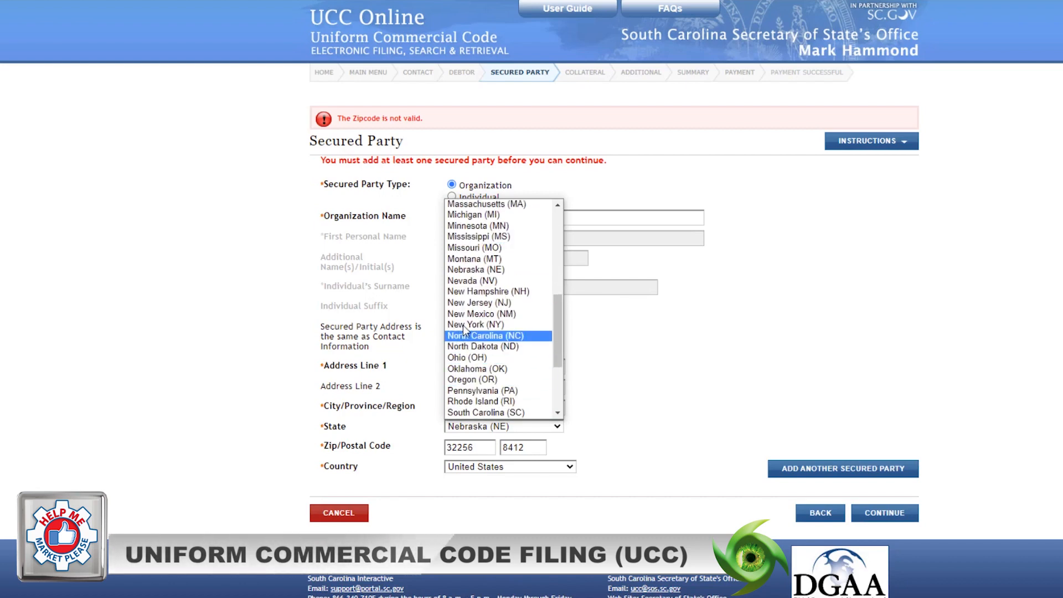
click(475, 332)
double_click(467, 412)
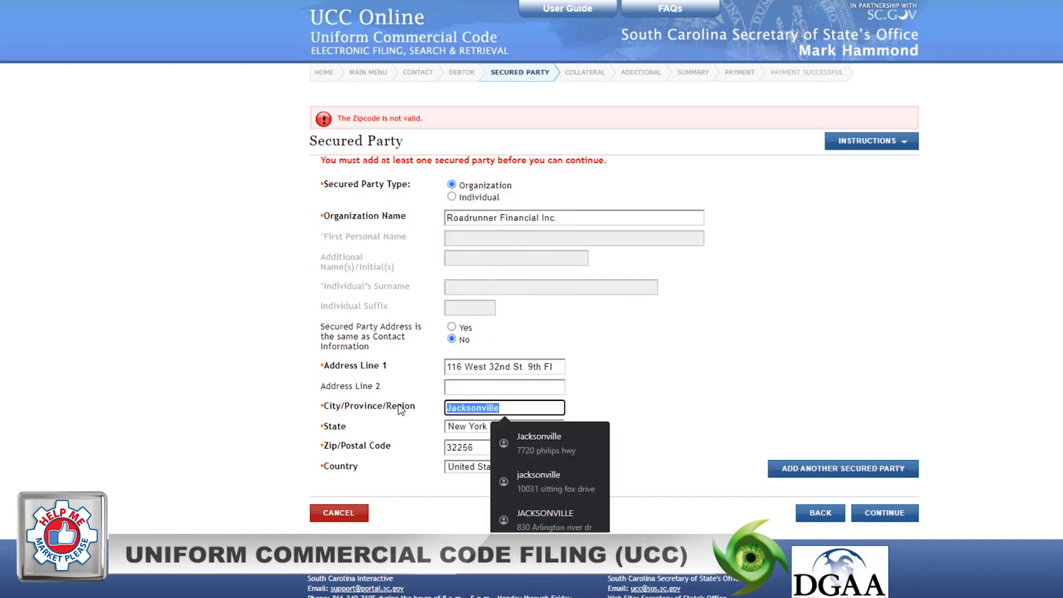
text(NEW YORK)
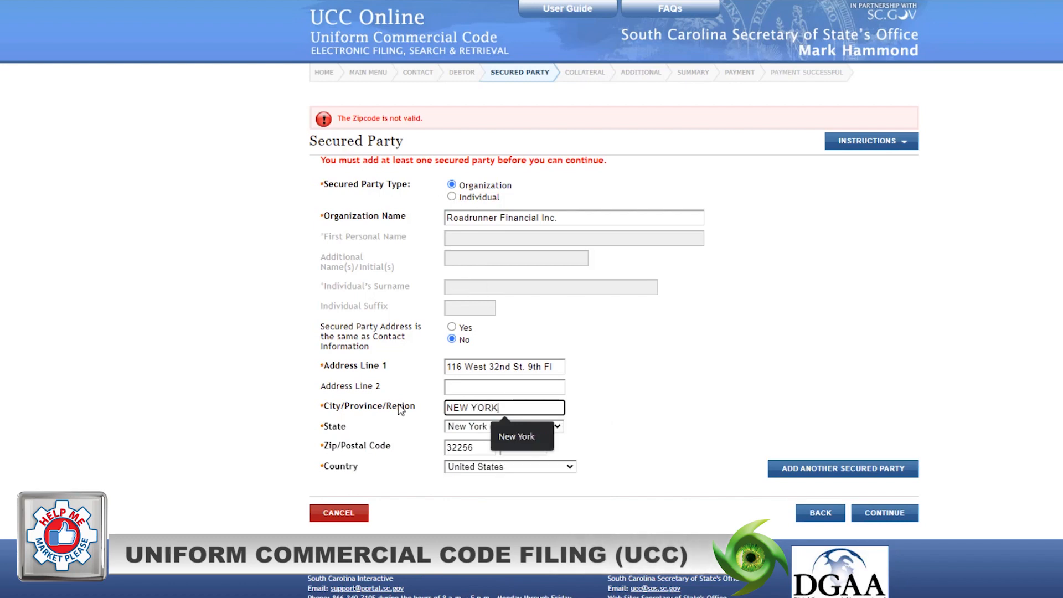
- Replace the secured party's five-digit zip code with the one for its New York address and continue to the collateral page
double_click(482, 450)
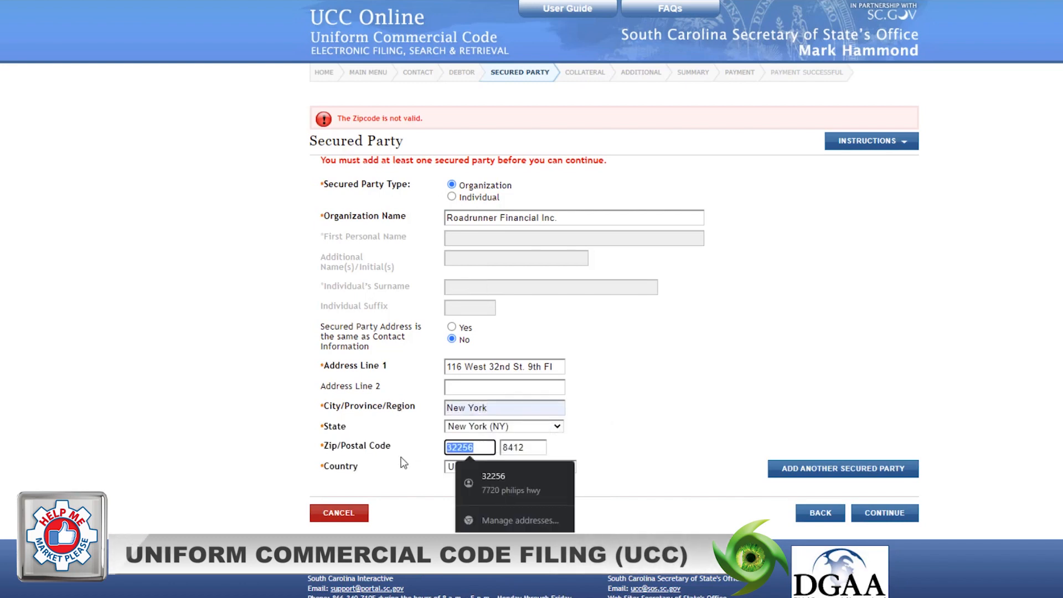
text(10)
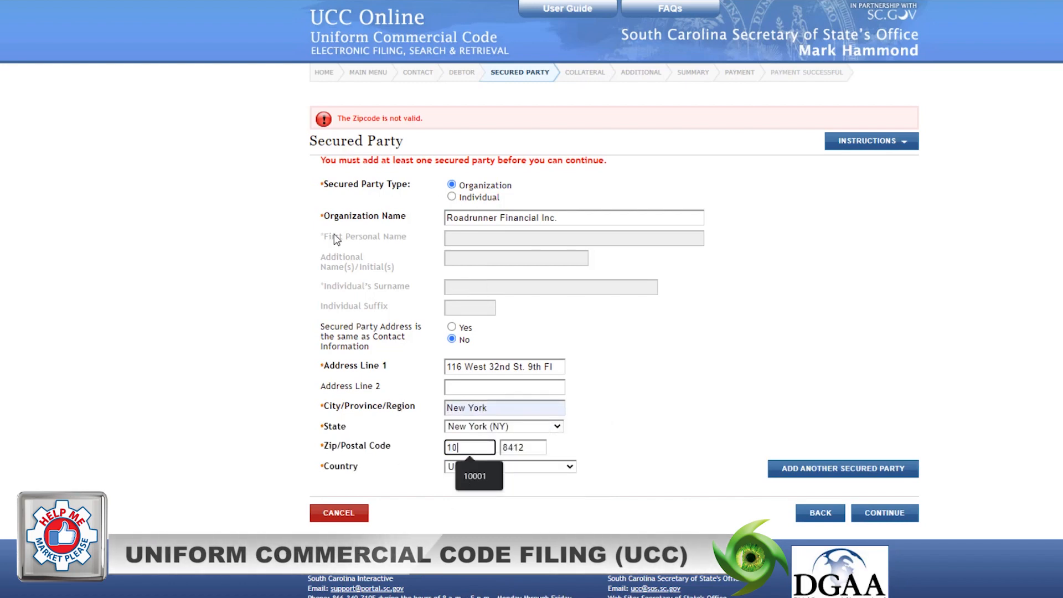
text(001)
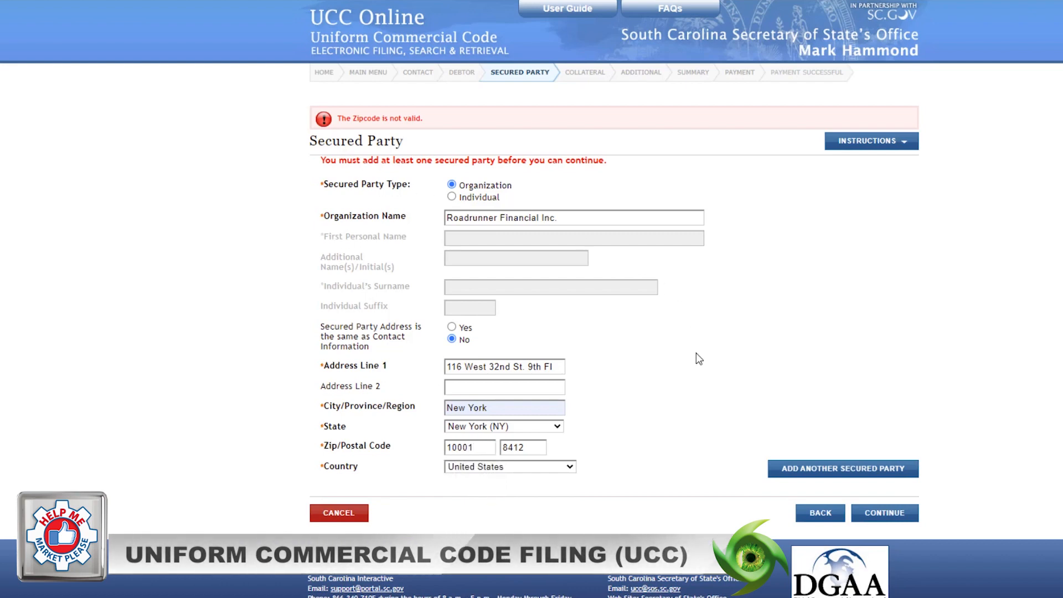
click(897, 515)
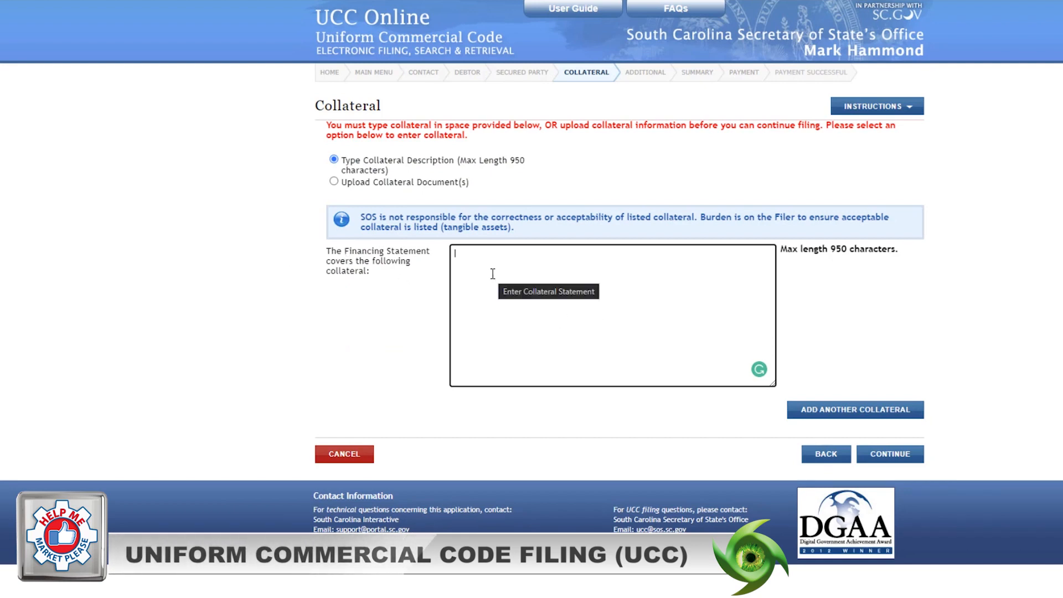
- Enter 2021 MASSIMO ATV as the collateral description and continue to the summary, leaving all additional options at N/A (none)
text(2021 mASSIMO ATV)
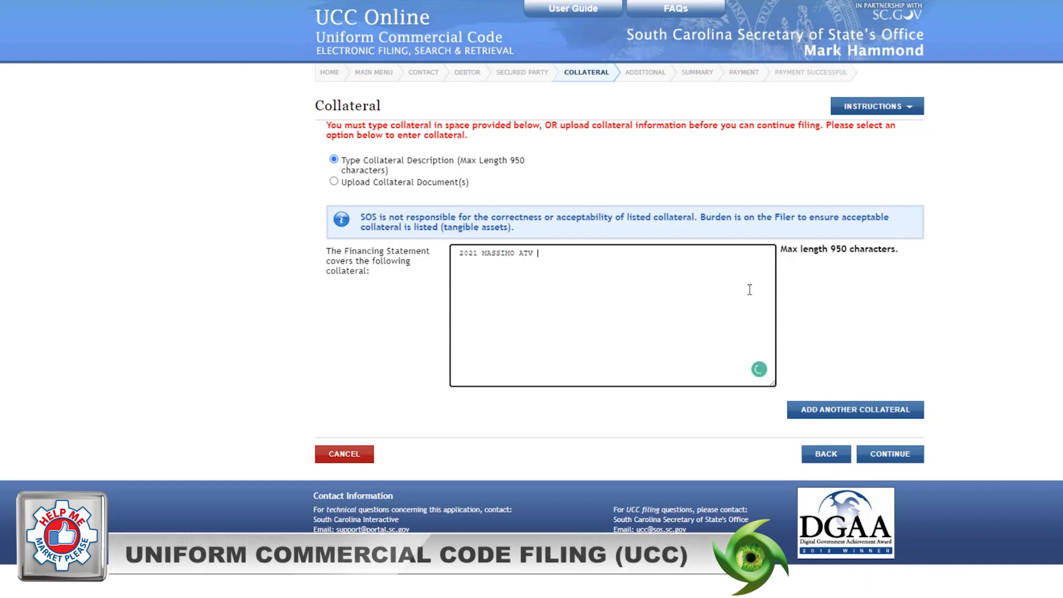
click(886, 454)
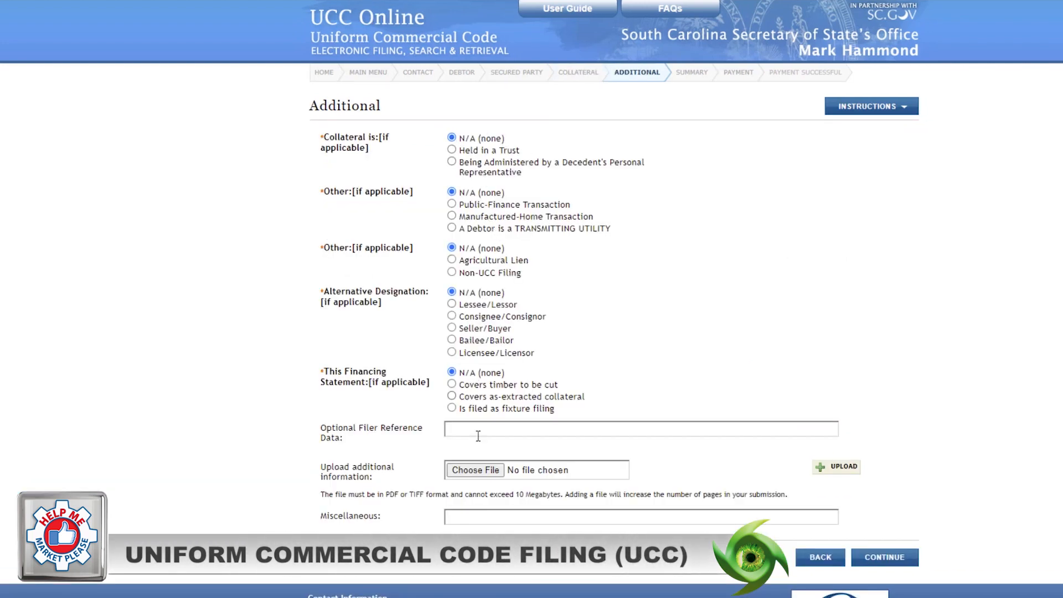
scroll(459, 493, down, 2)
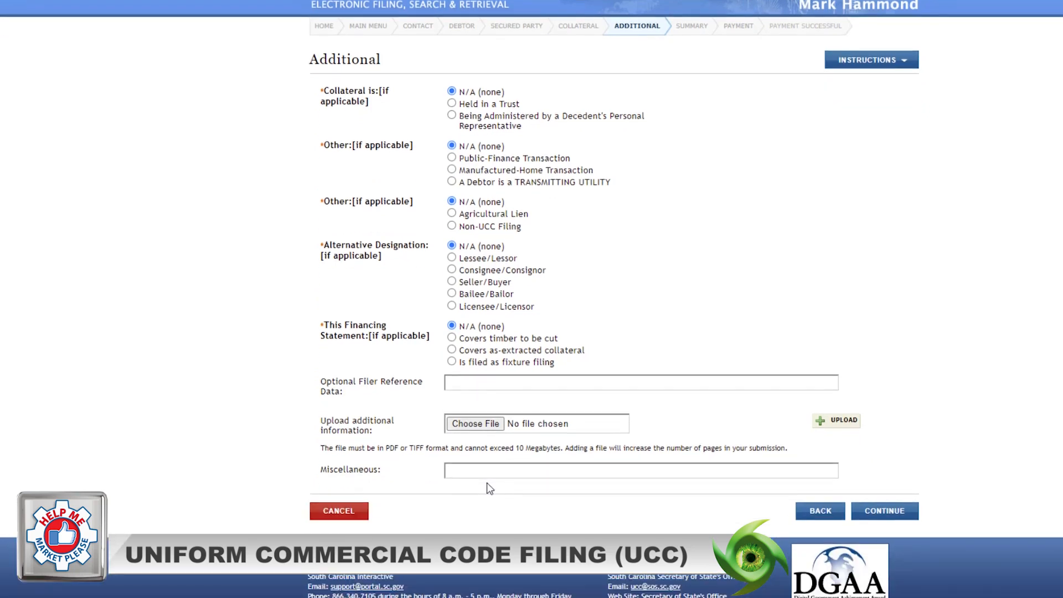
click(883, 507)
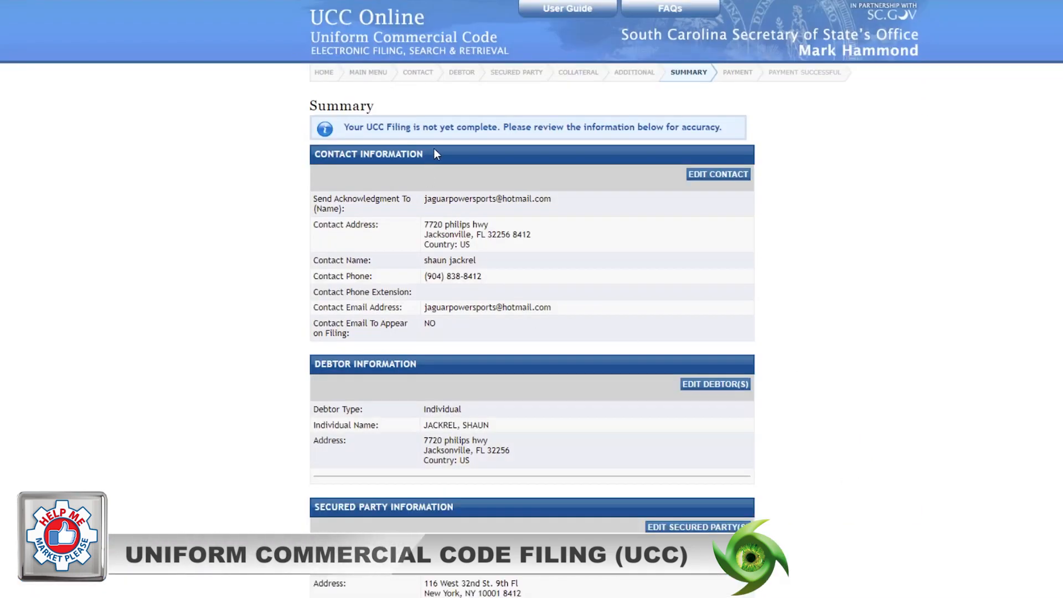
- Review the filing summary, confirm that all of the information is correct and complete, and continue
drag(343, 126, 723, 127)
scroll(459, 302, down, 3)
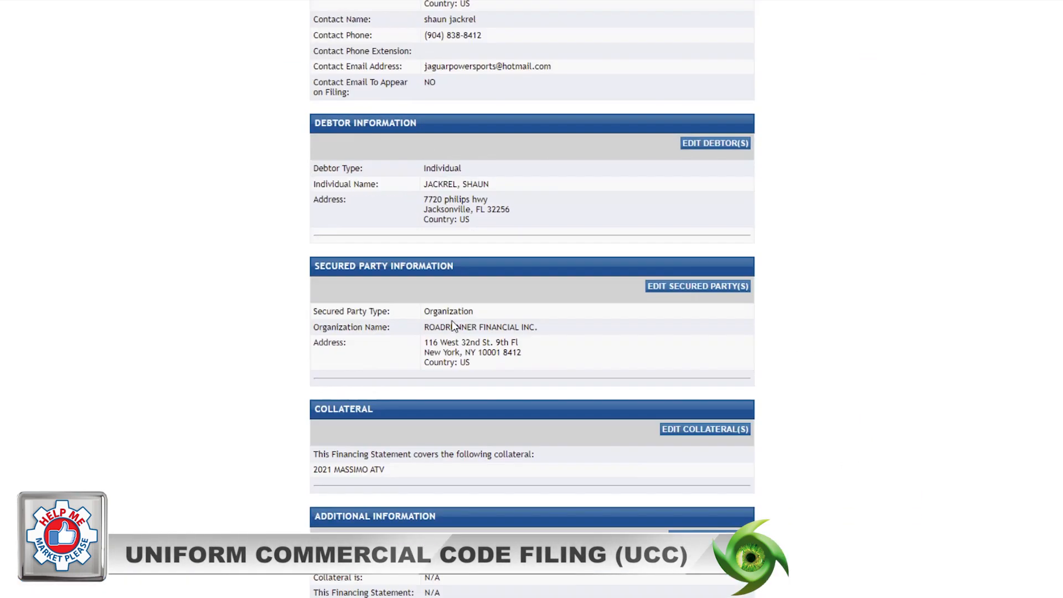
scroll(460, 301, down, 8)
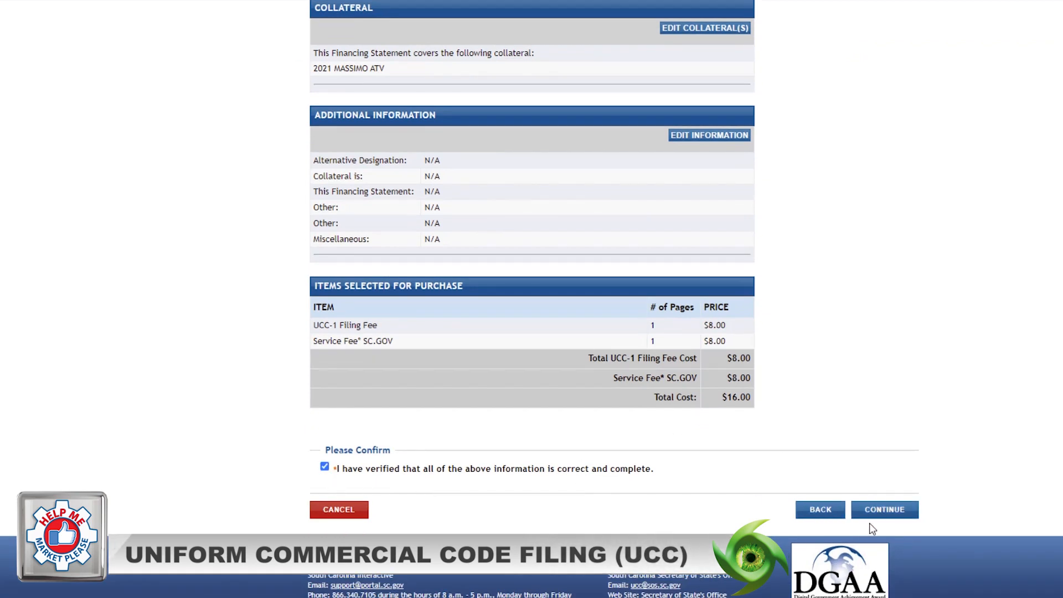
click(883, 510)
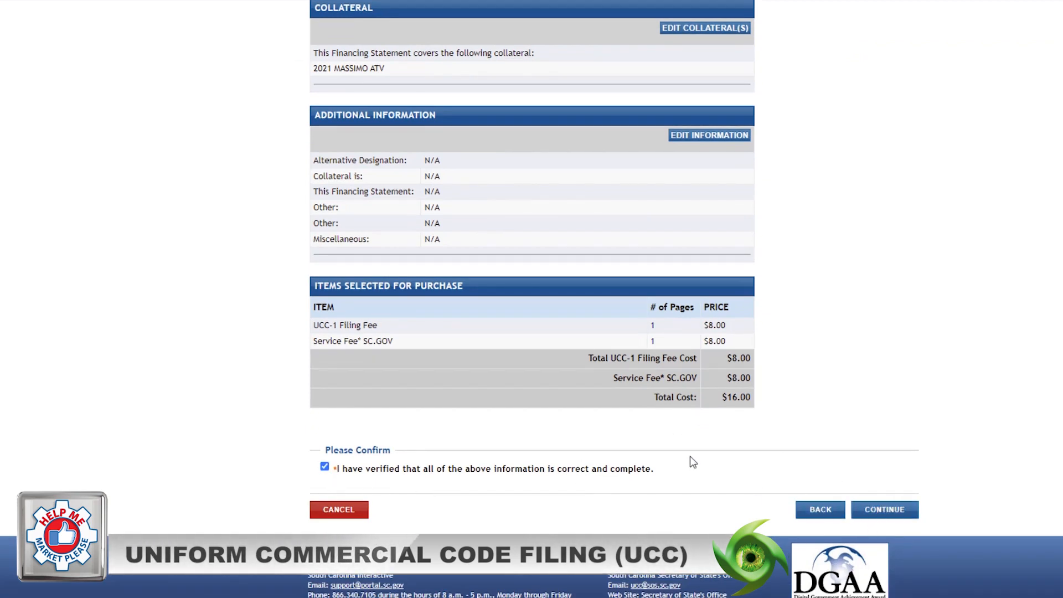